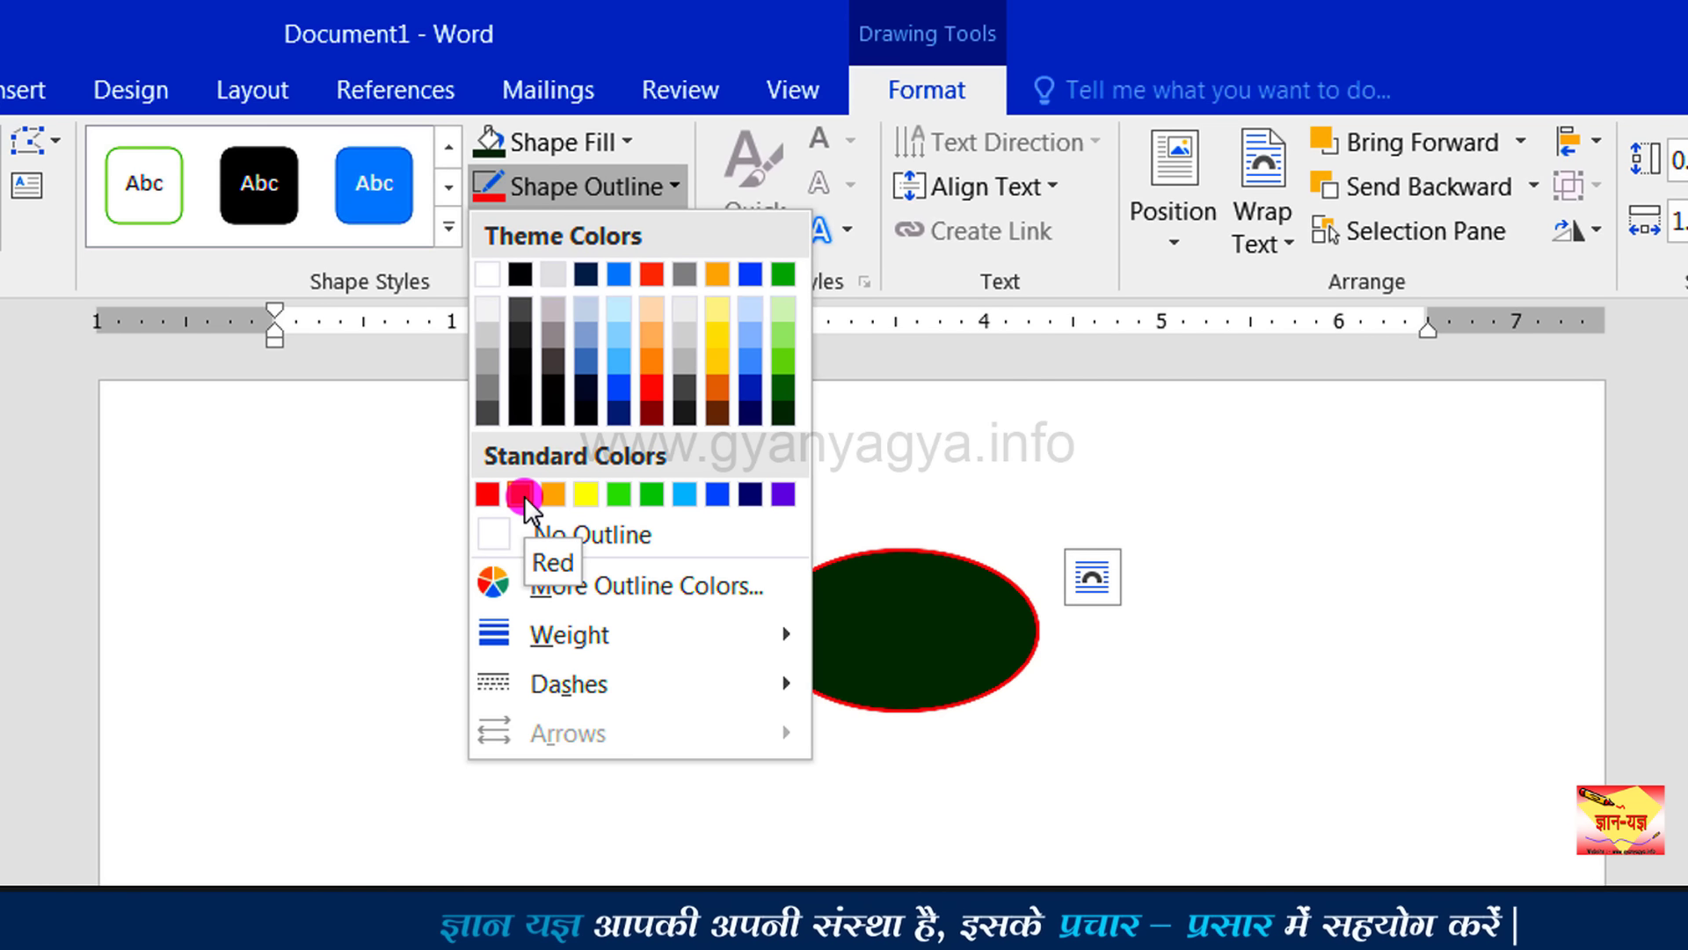
- Set the oval's outline color to red and its outline weight to 3 pt
click(523, 494)
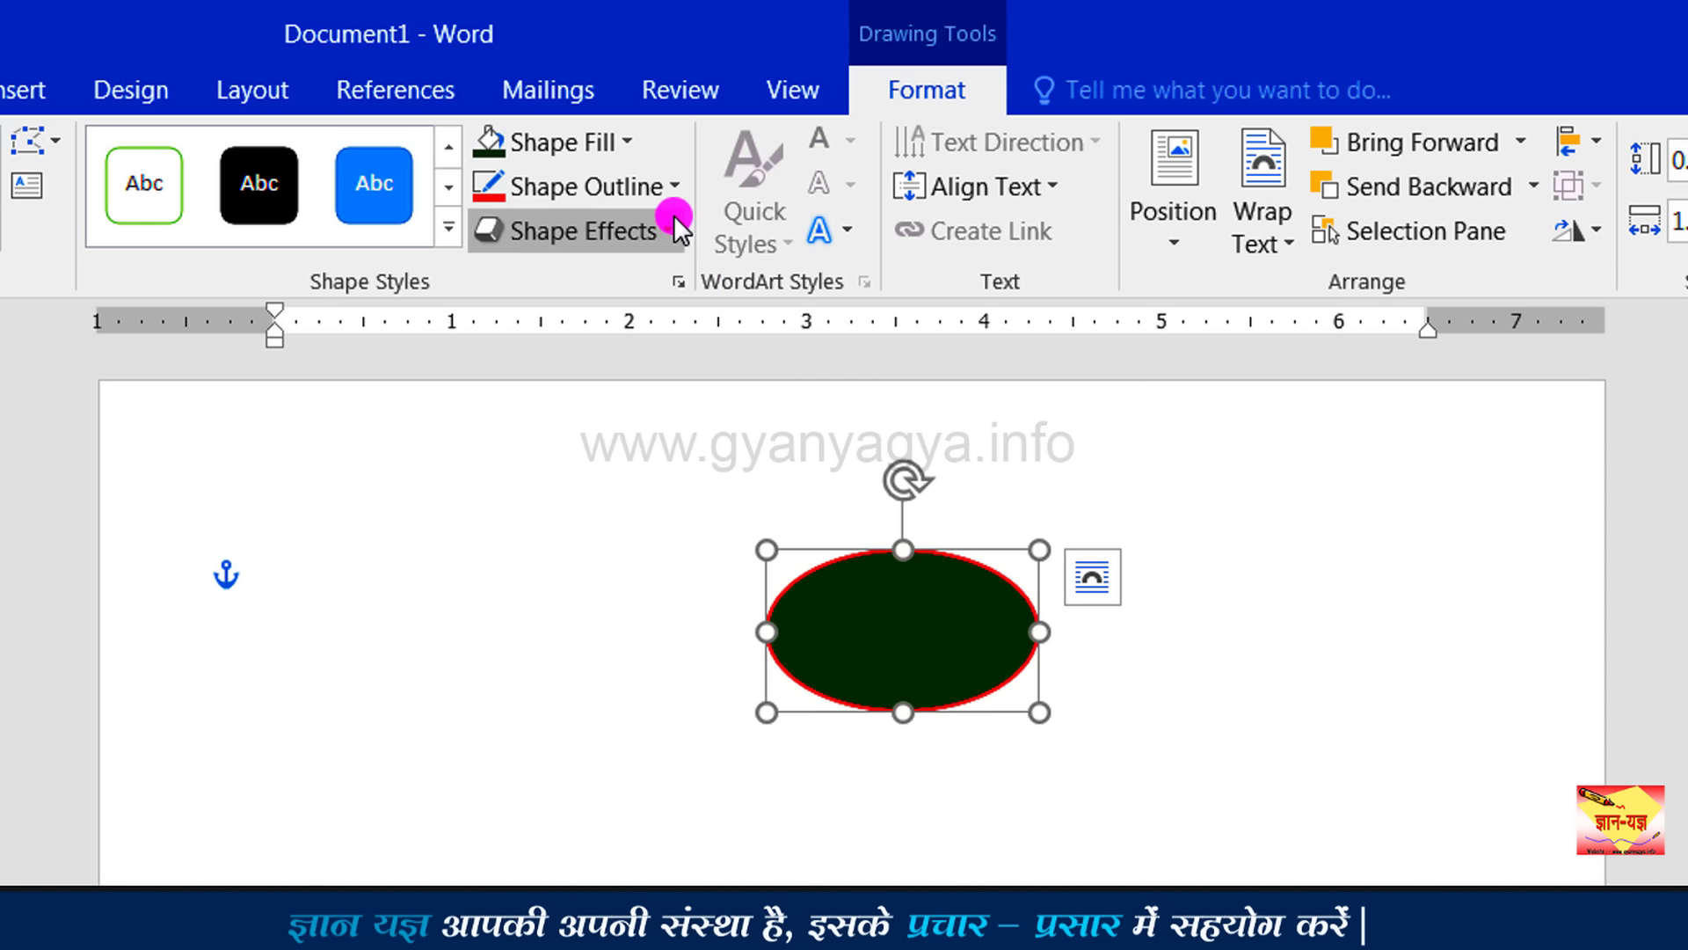
click(671, 188)
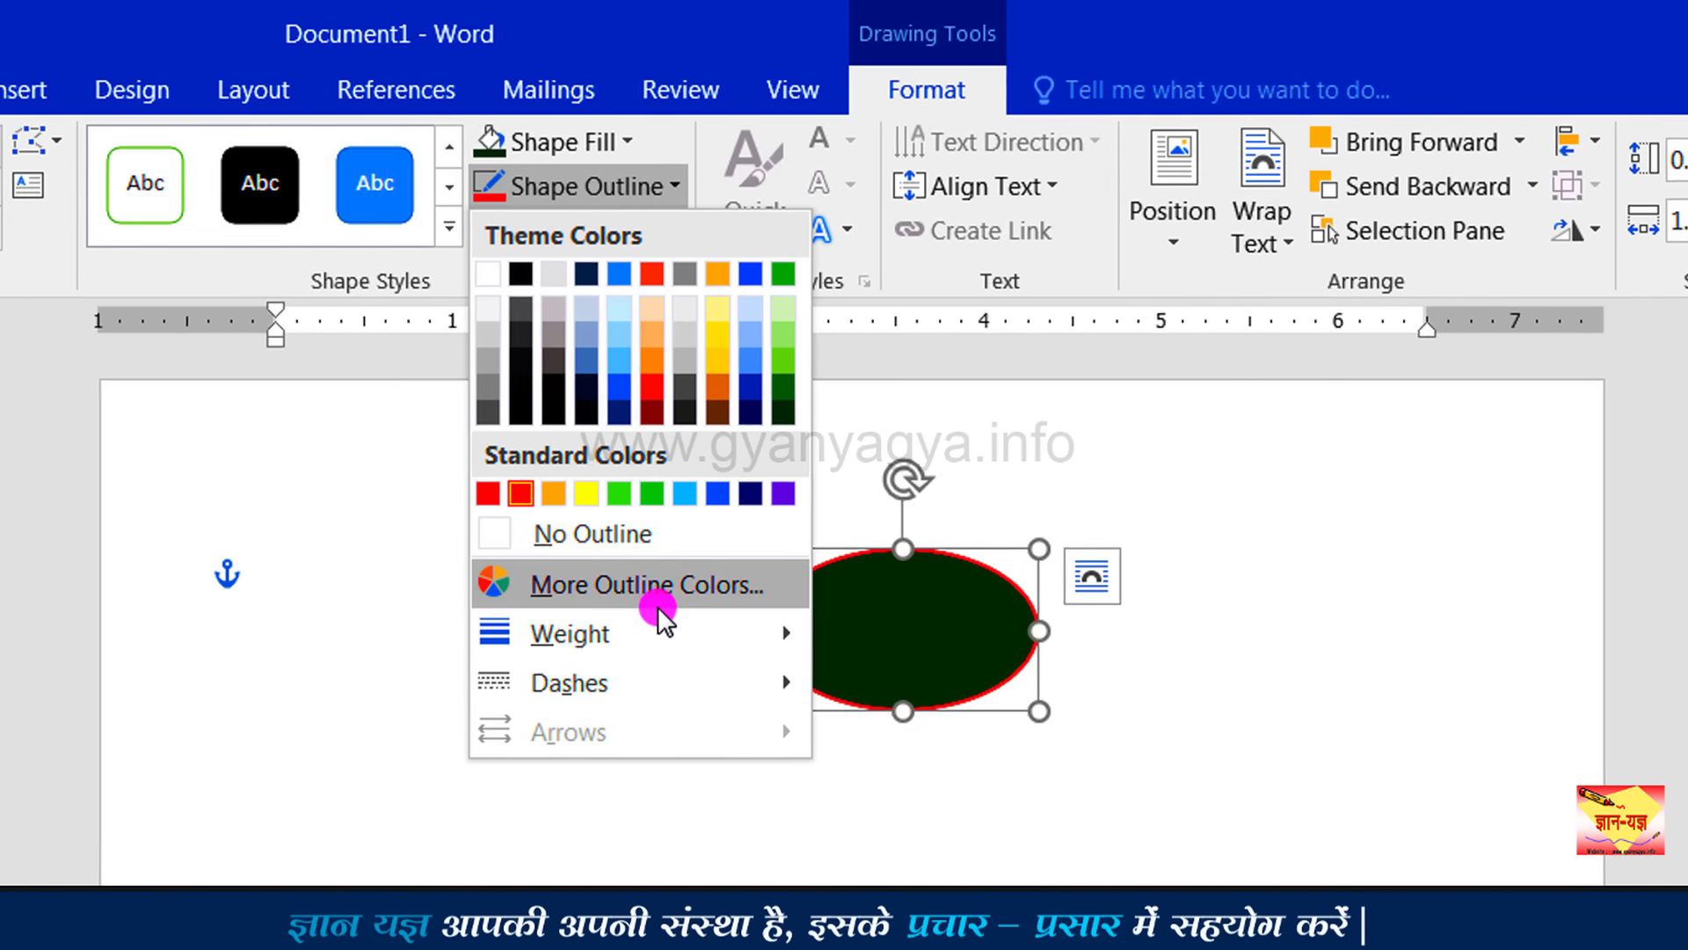
mouse_move(664, 630)
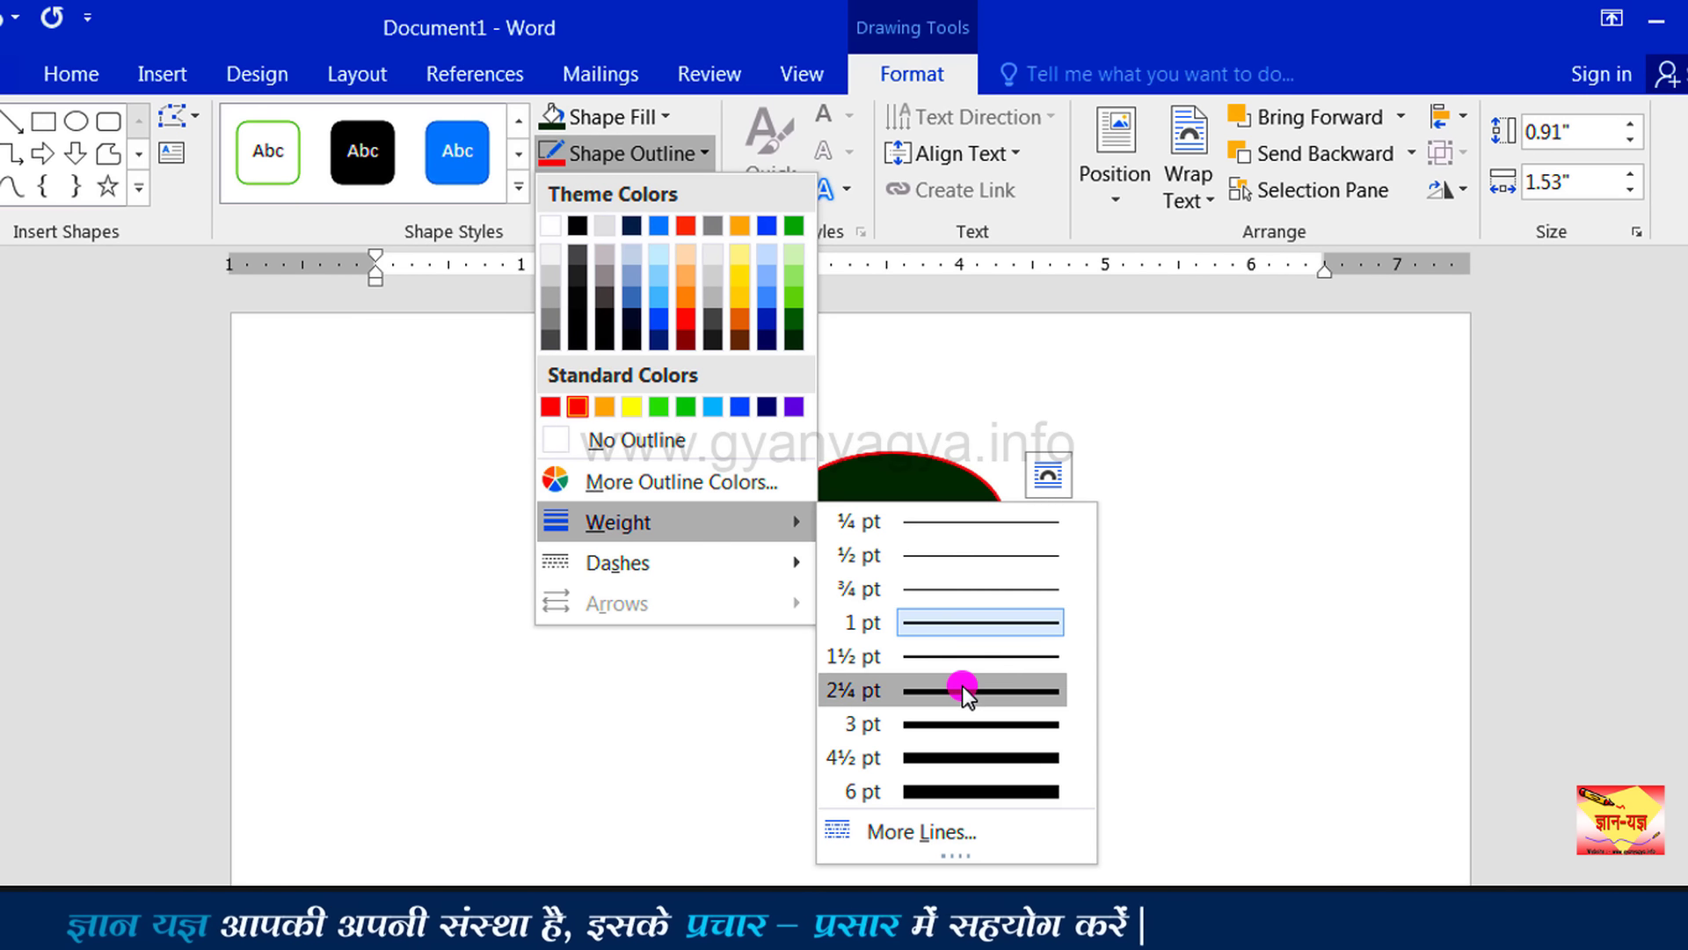
click(1011, 723)
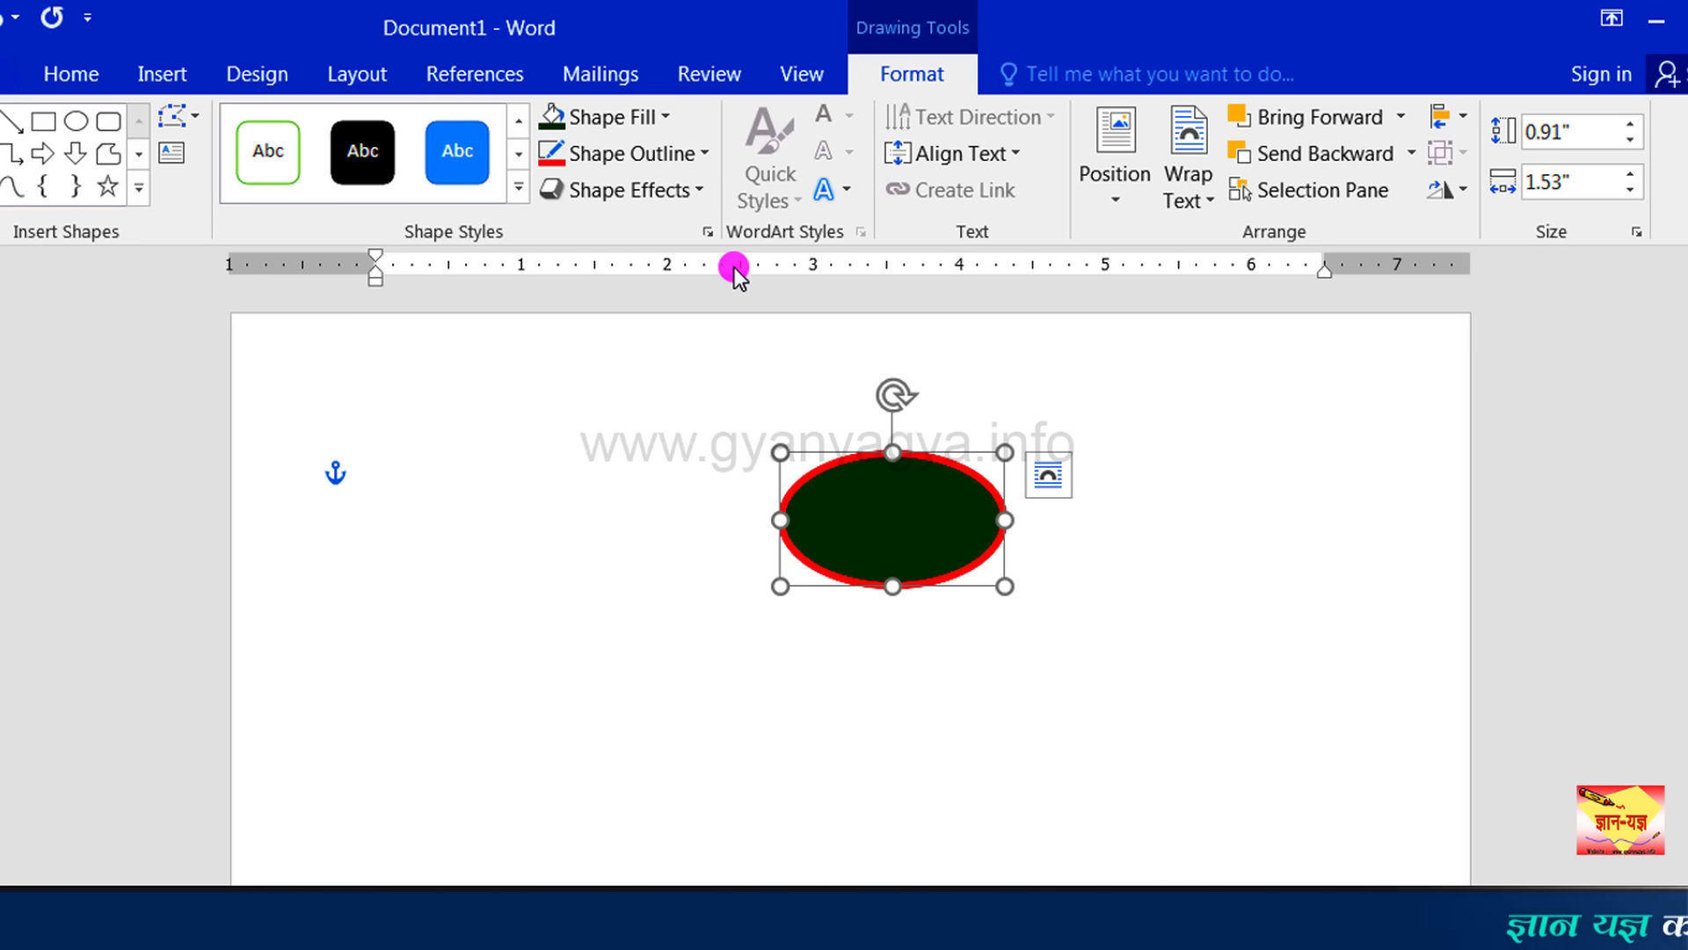
- Change the oval's outline to the long-dash style
click(696, 162)
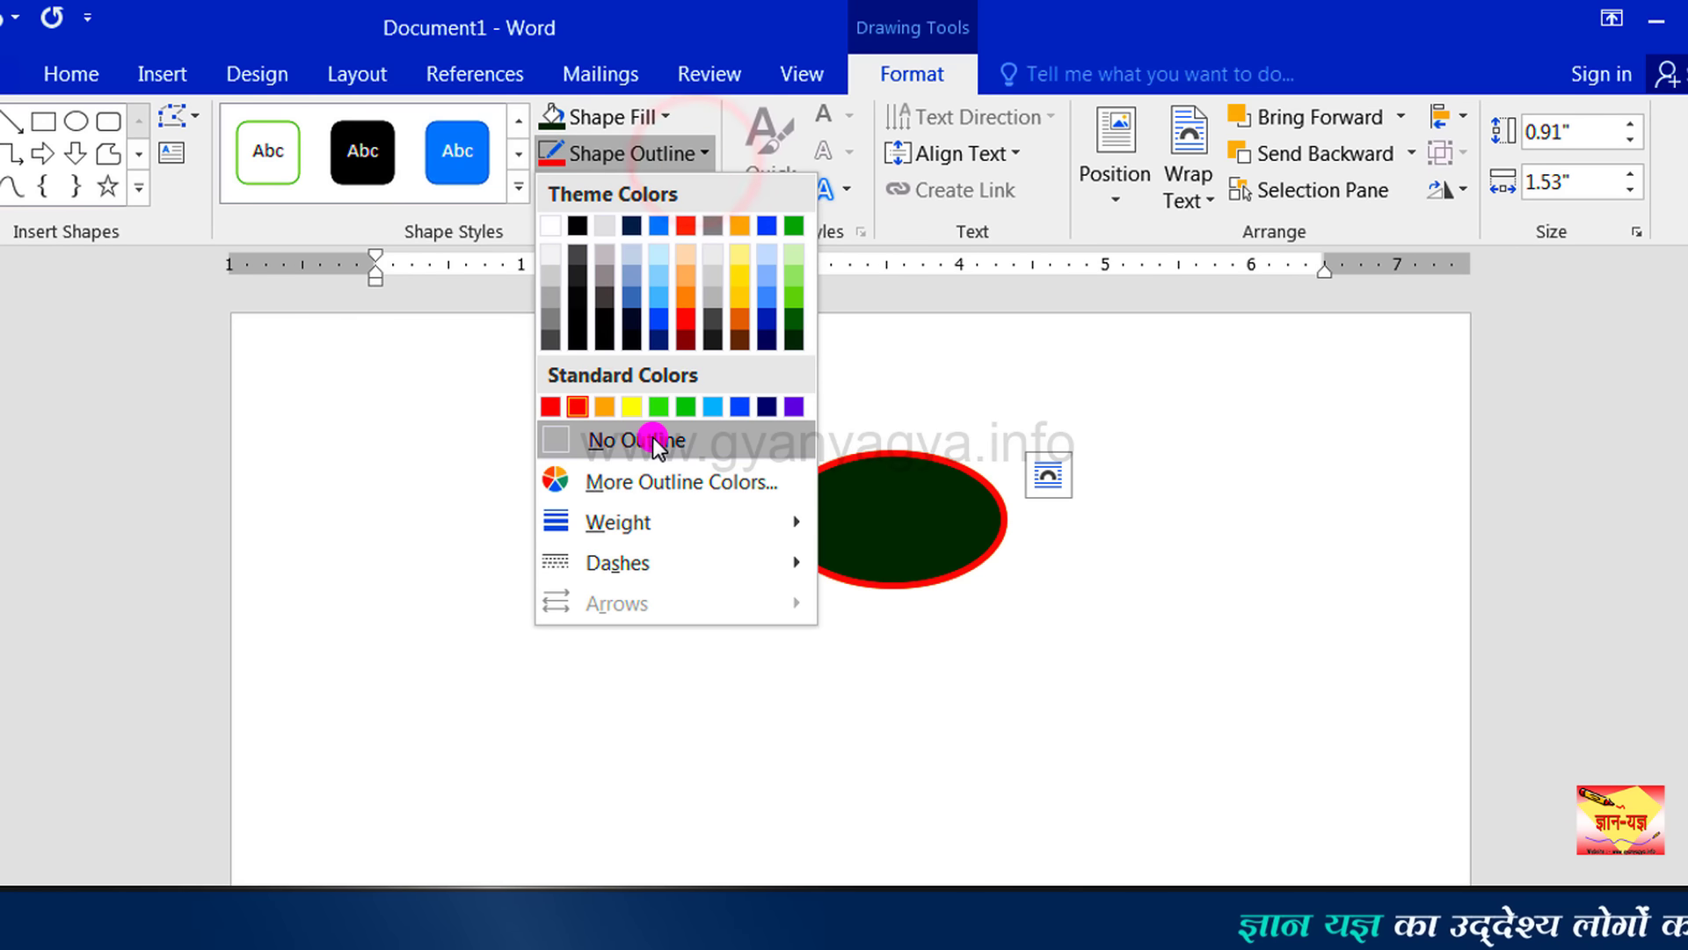
mouse_move(659, 574)
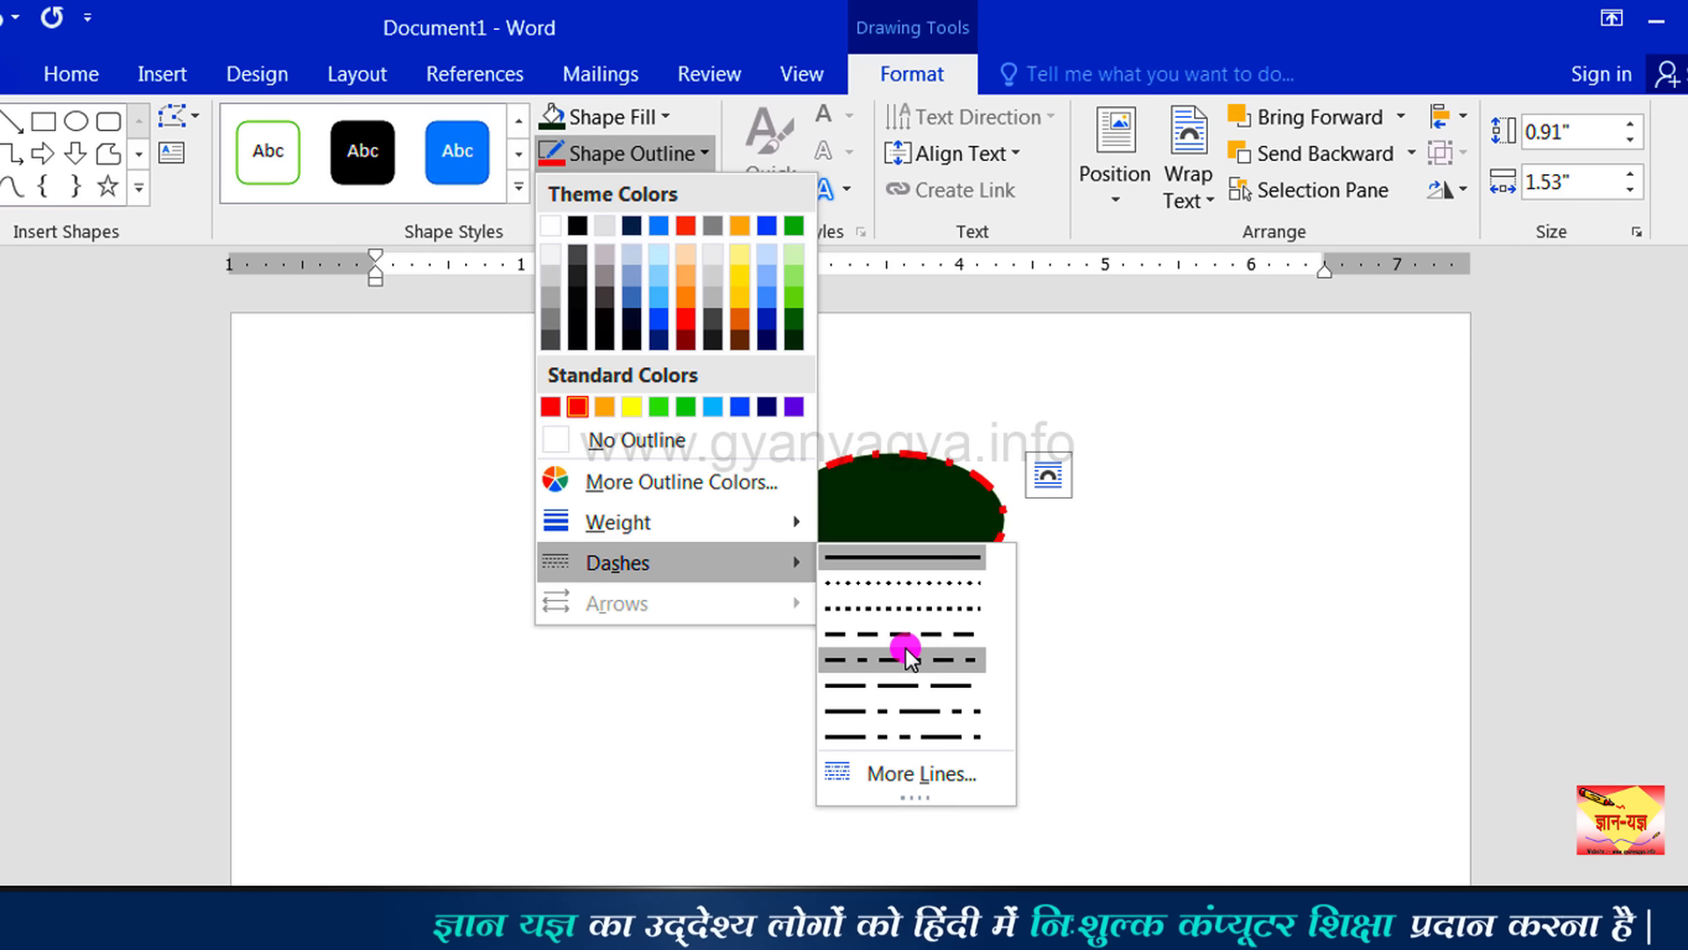
click(935, 690)
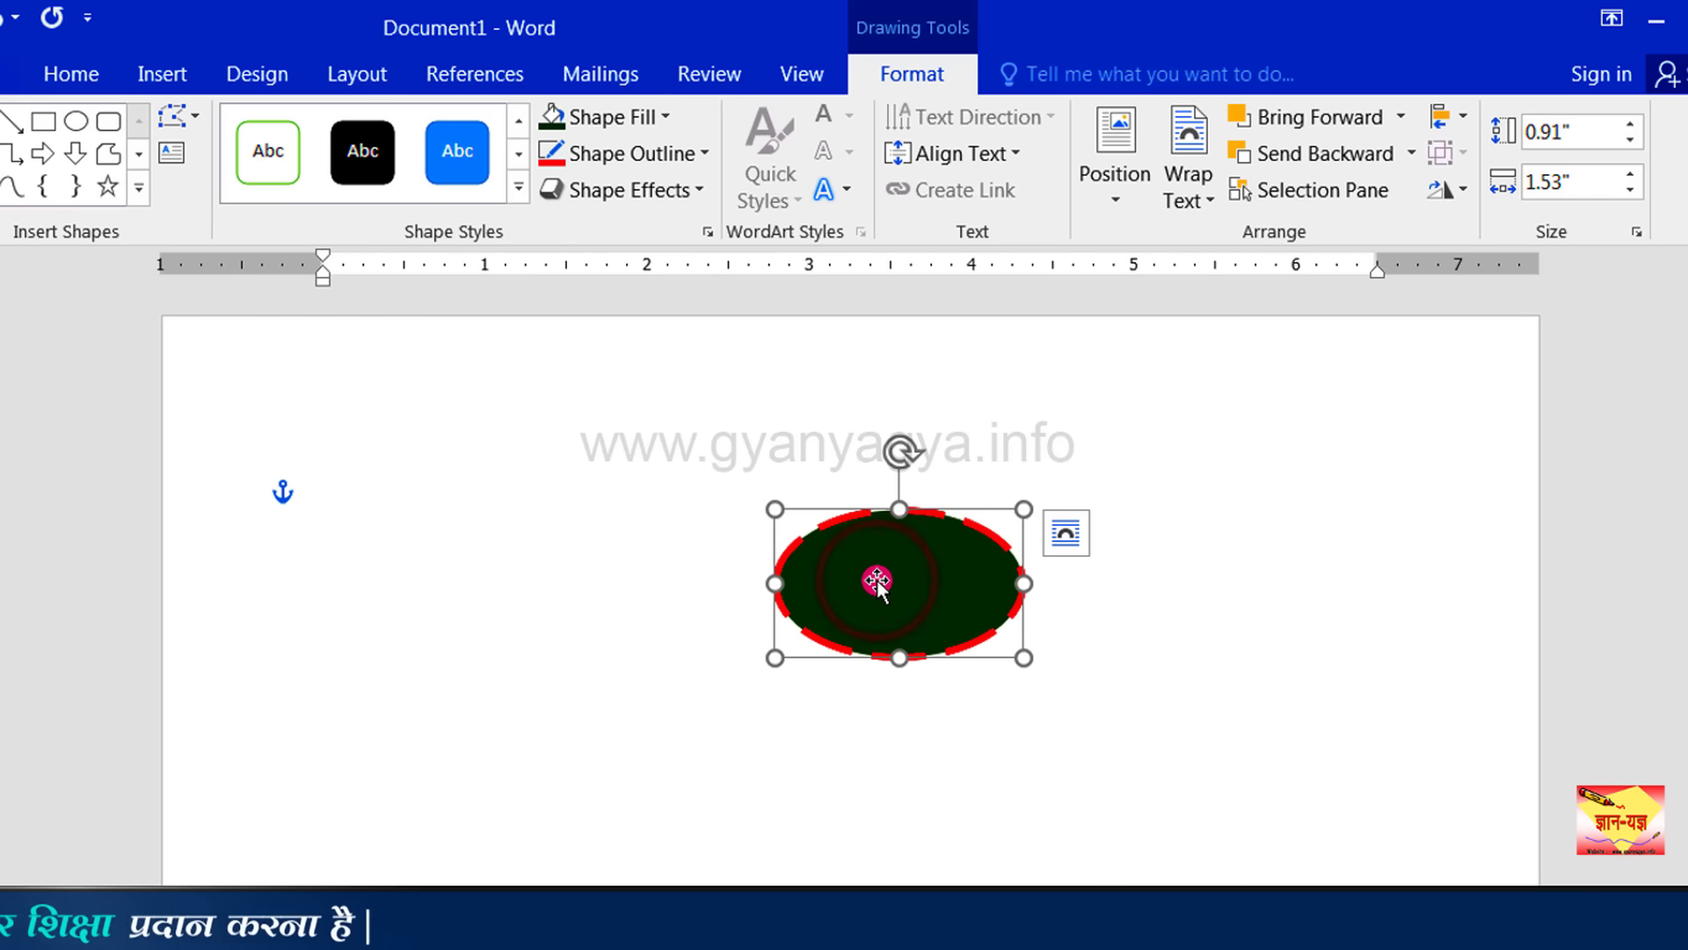
- Copy the dashed oval and paste three duplicates of it onto the page
key(ctrl+c)
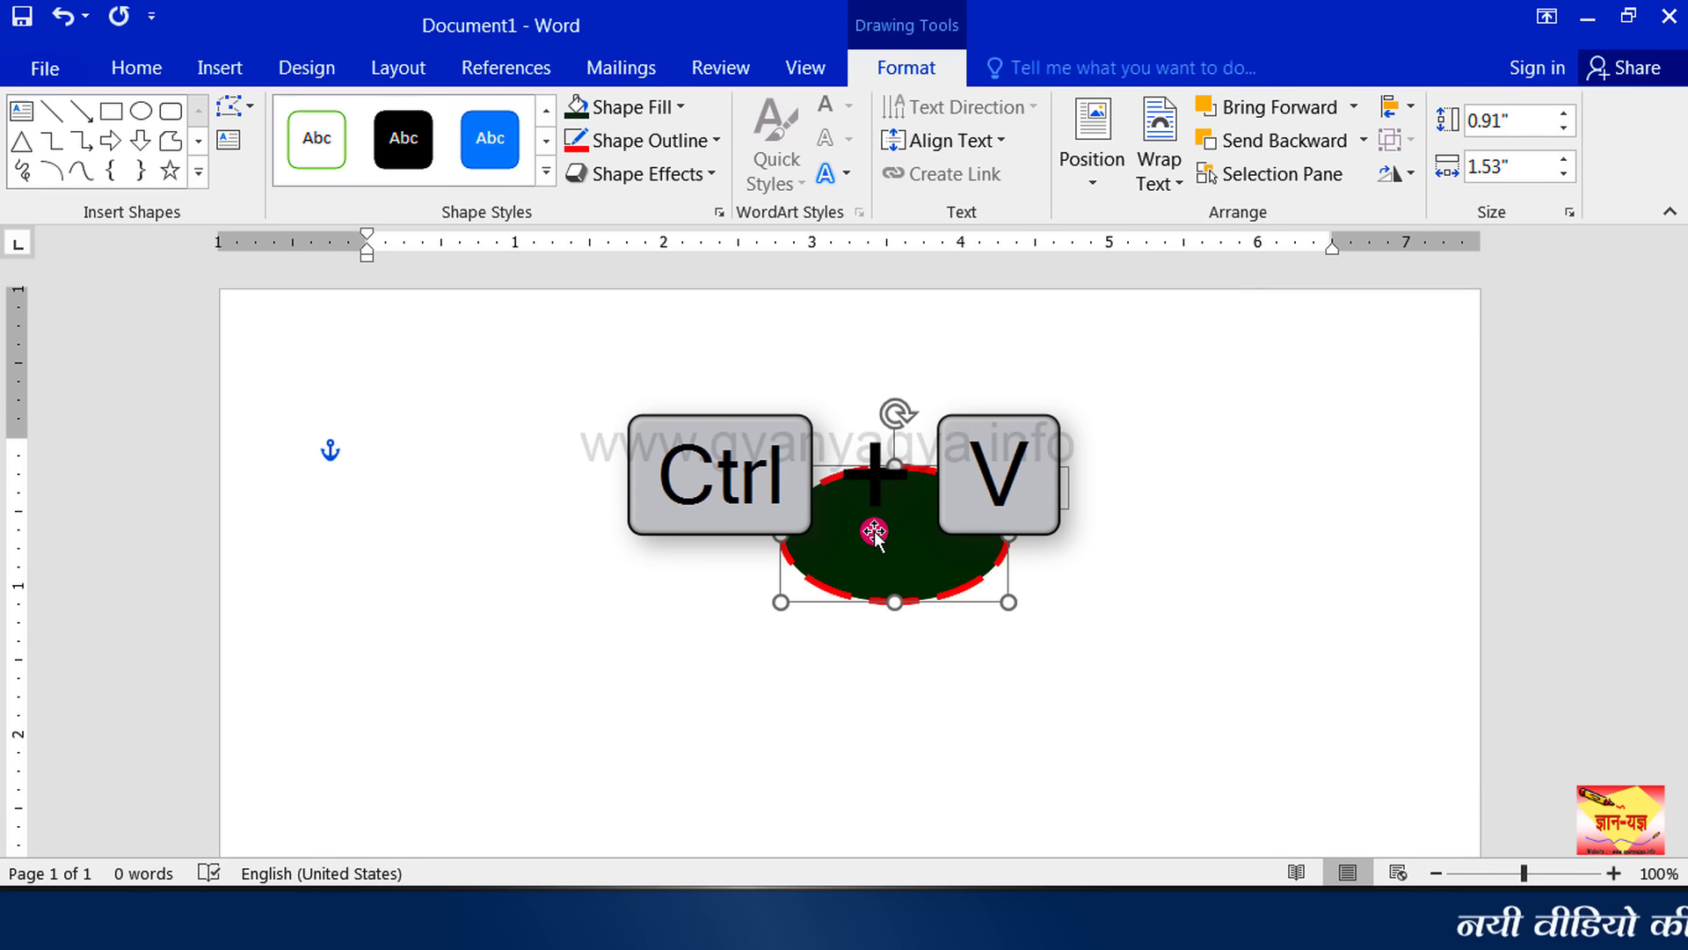
key(ctrl+v)
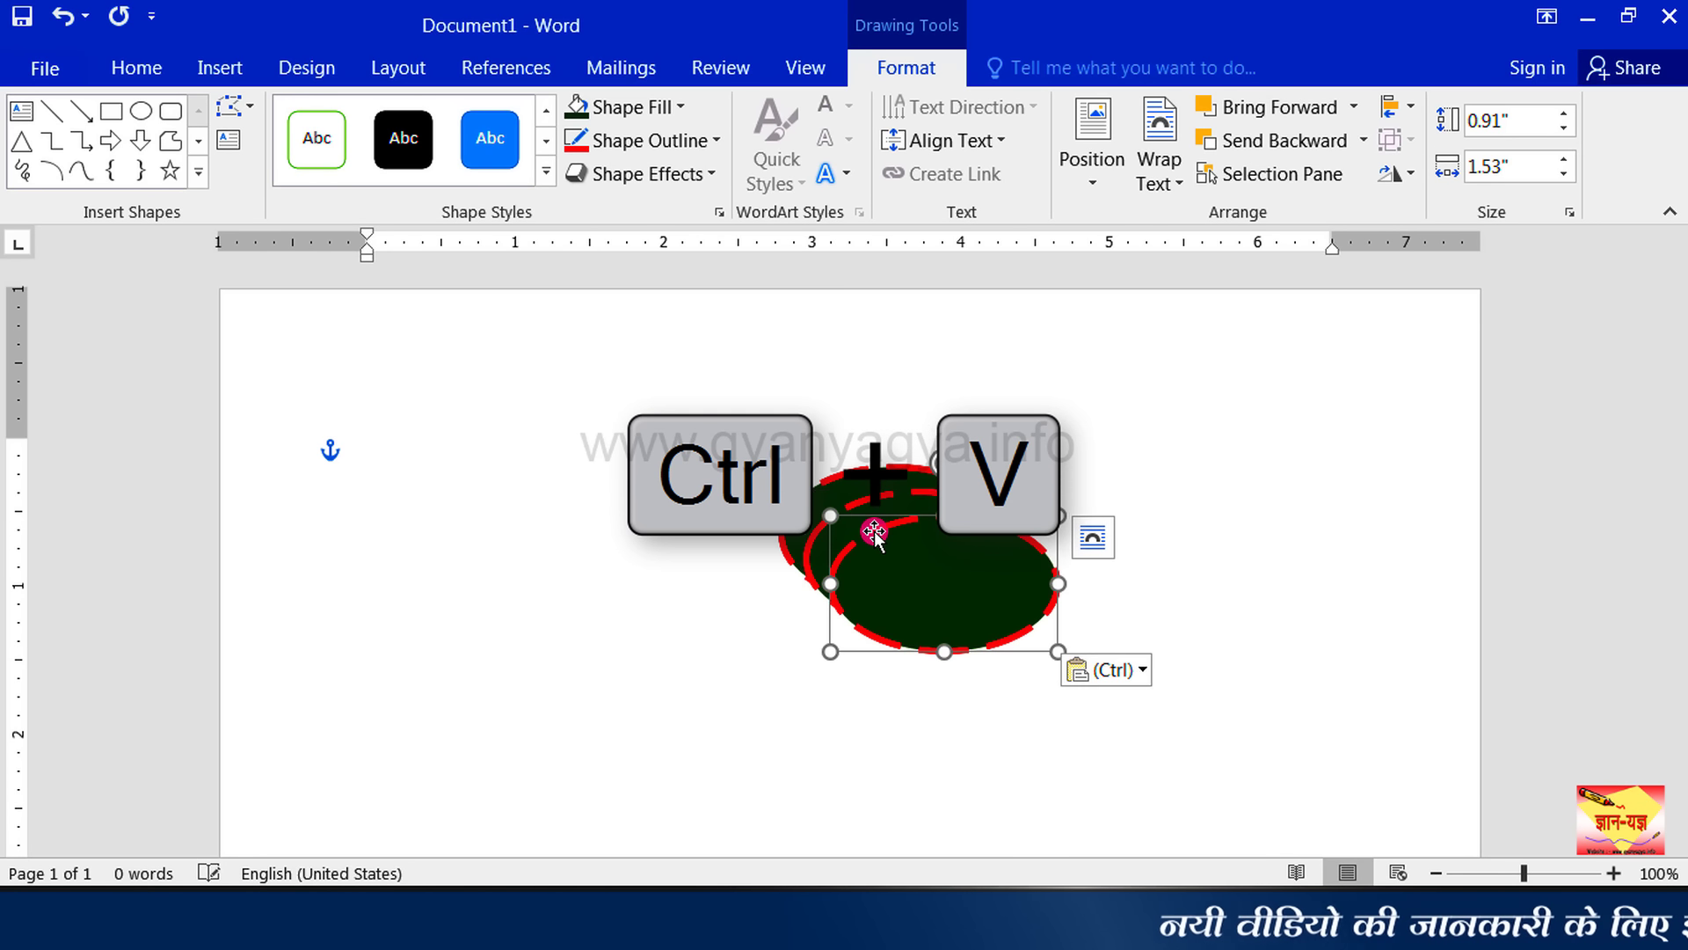
key(ctrl+v)
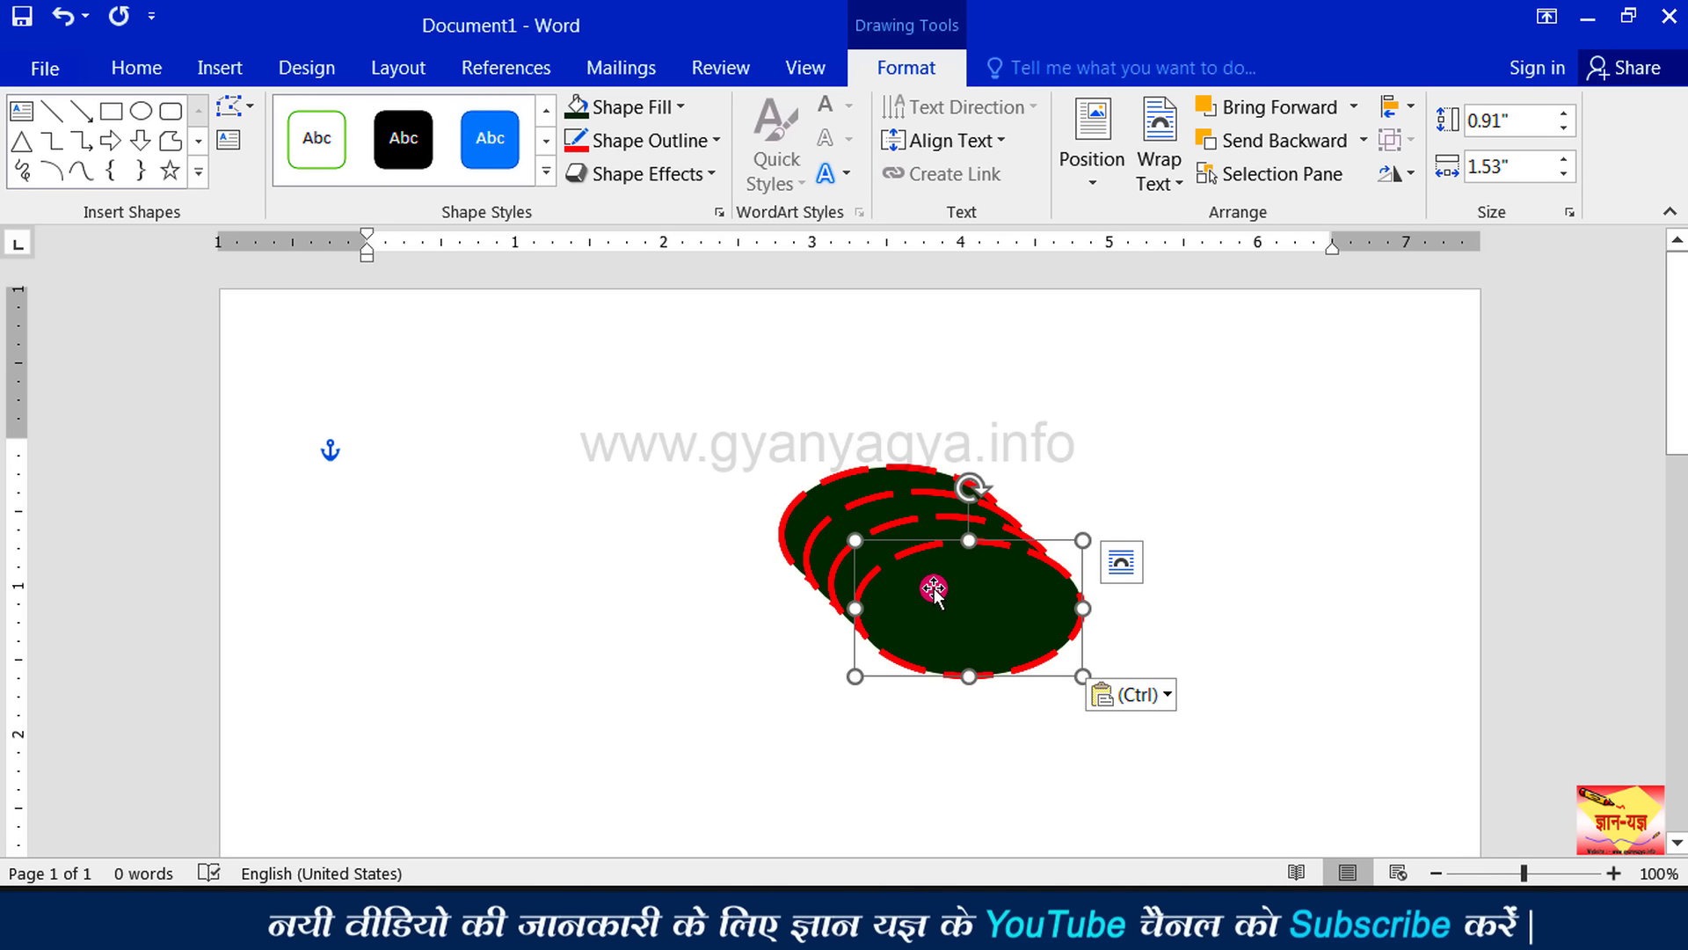
- Spread the pasted ovals in a cycle layout, one right, one below and one left of the original oval
drag(937, 607, 1139, 649)
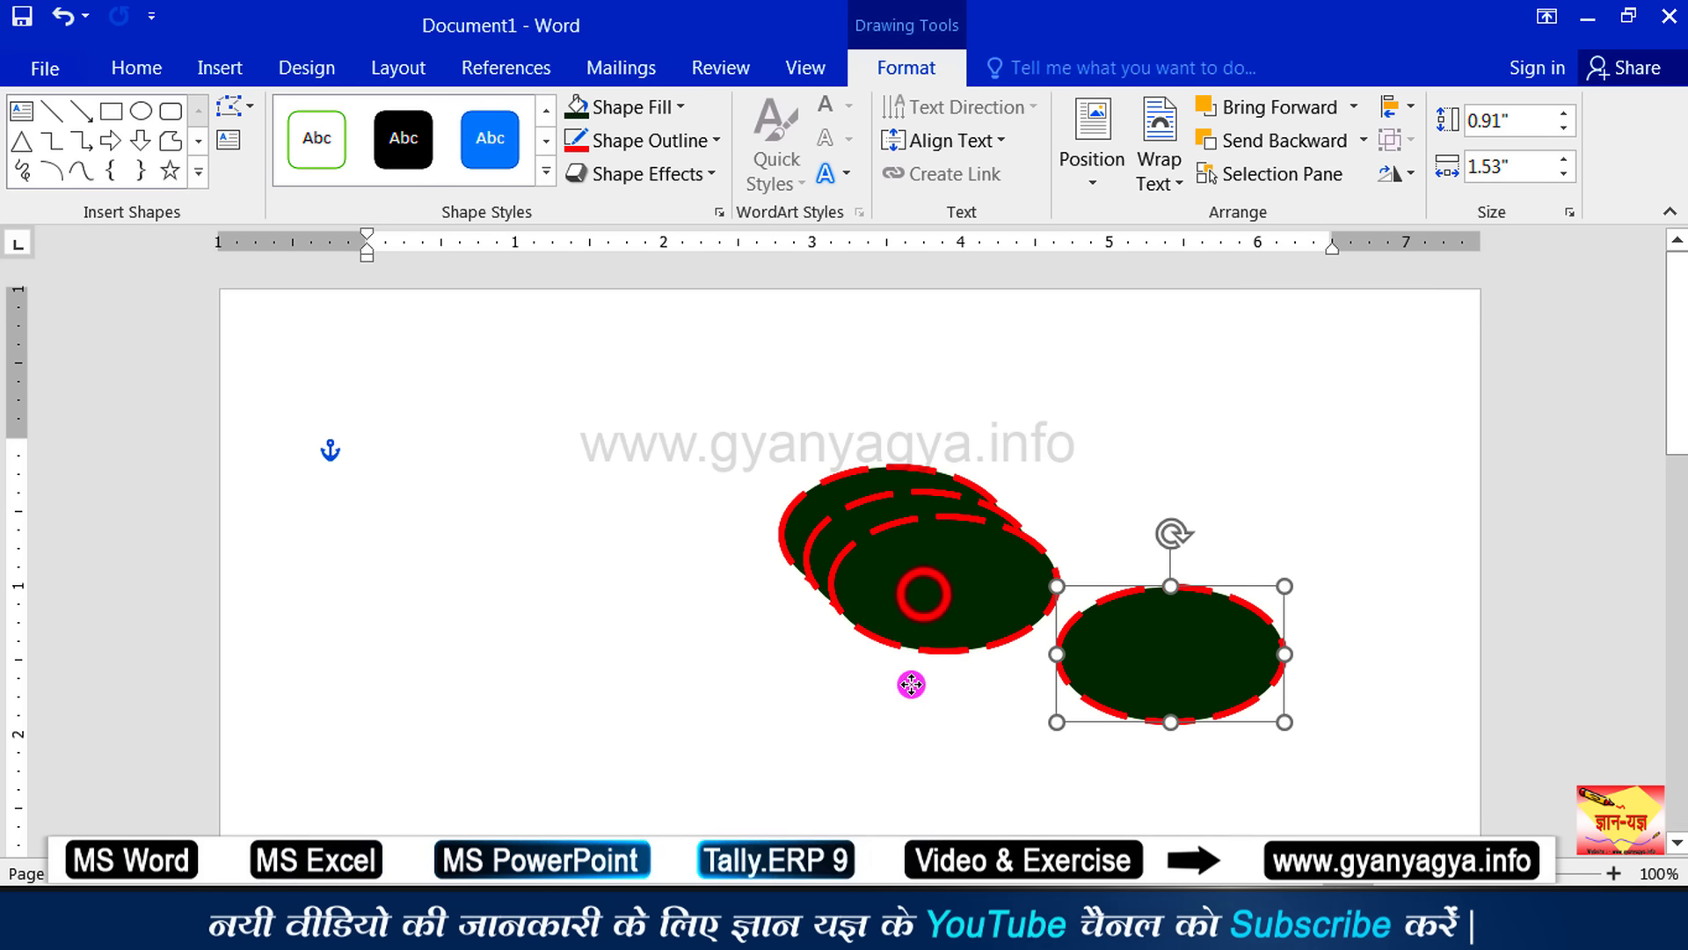
drag(925, 611, 901, 800)
drag(877, 571, 614, 689)
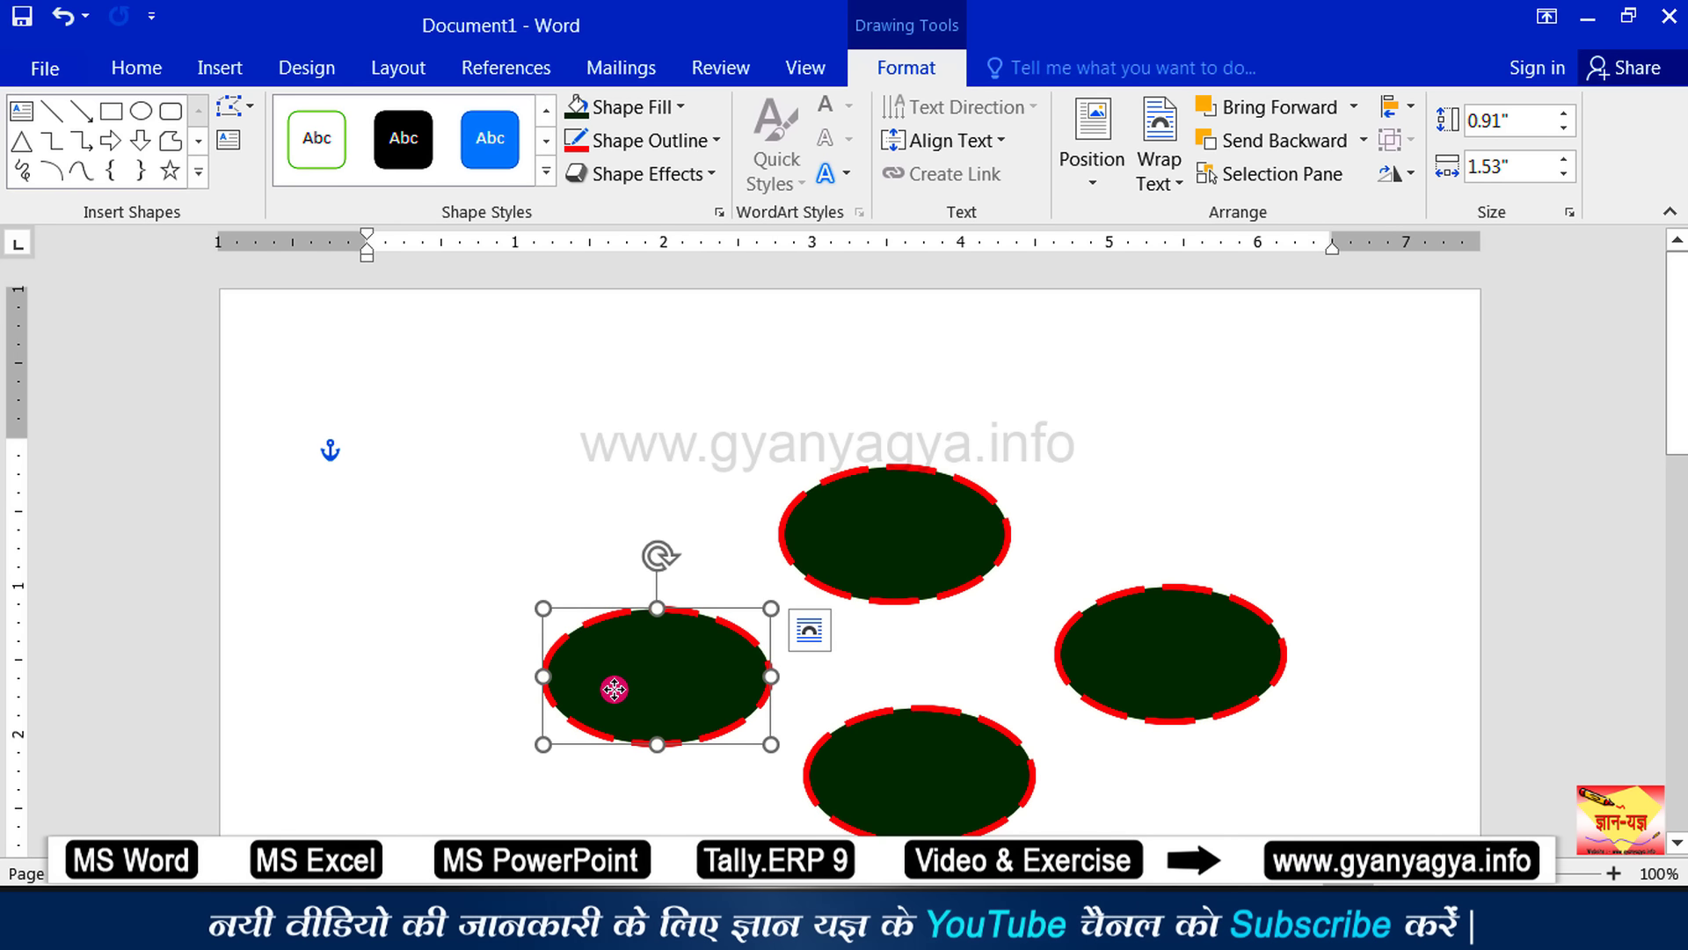
- Add the text "Seed" to the top oval and select the word for font formatting
ctrl+scroll(893, 831, down, 2)
click(879, 488)
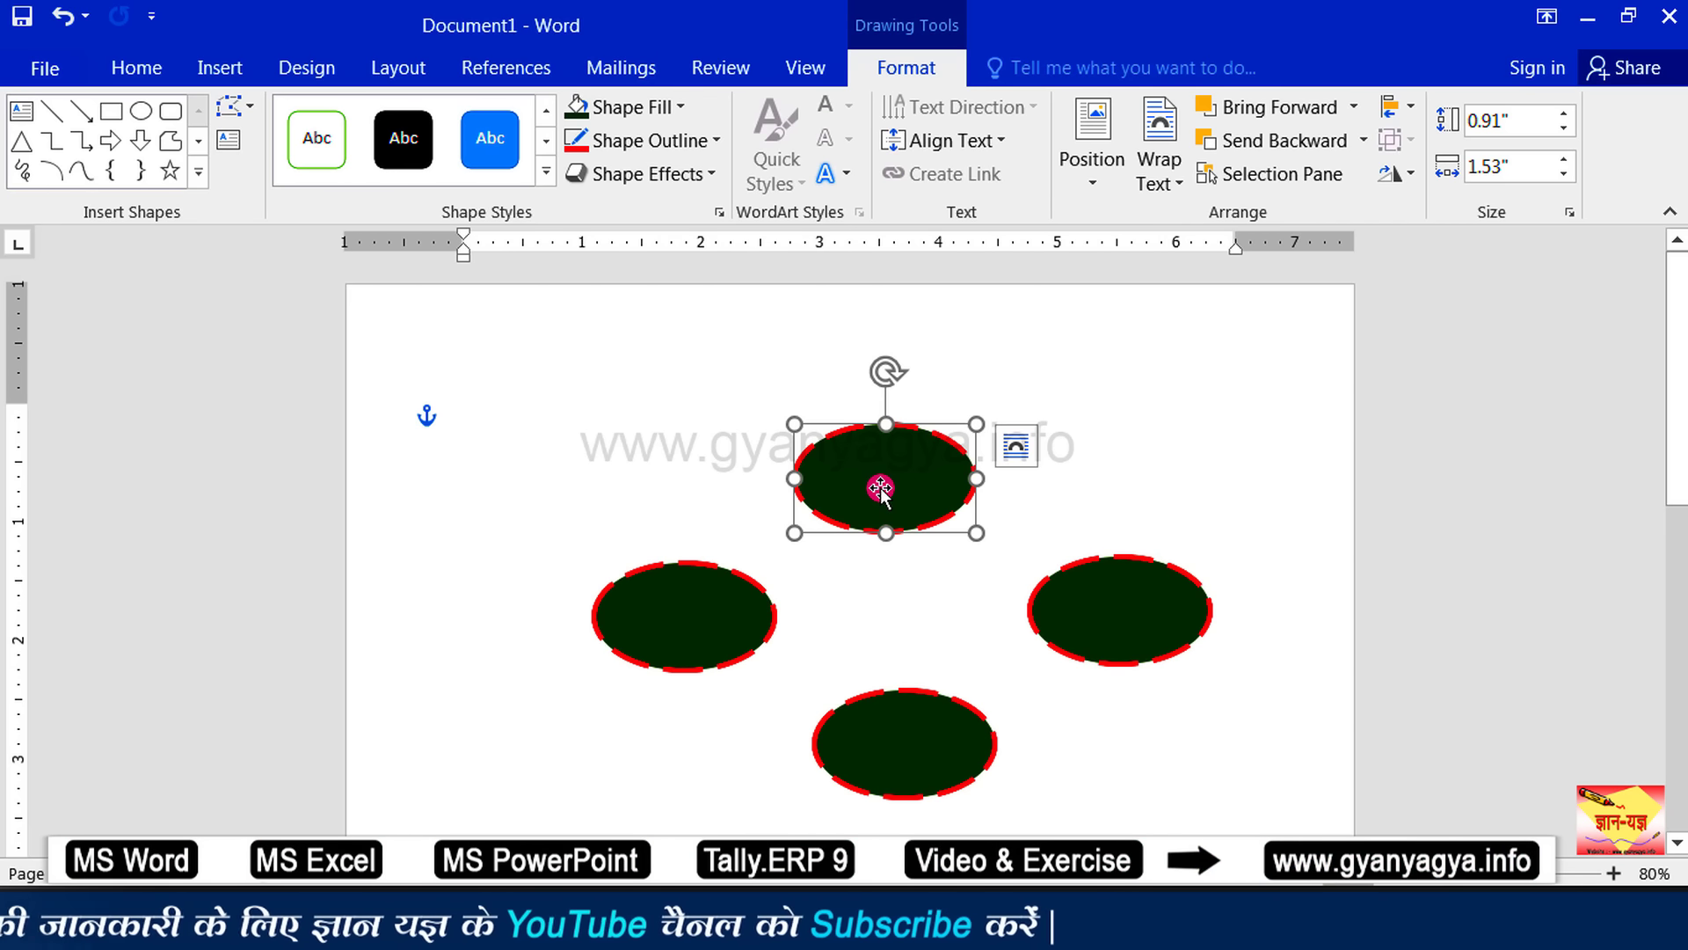
text(Sees)
key(BackSpace)
text(d)
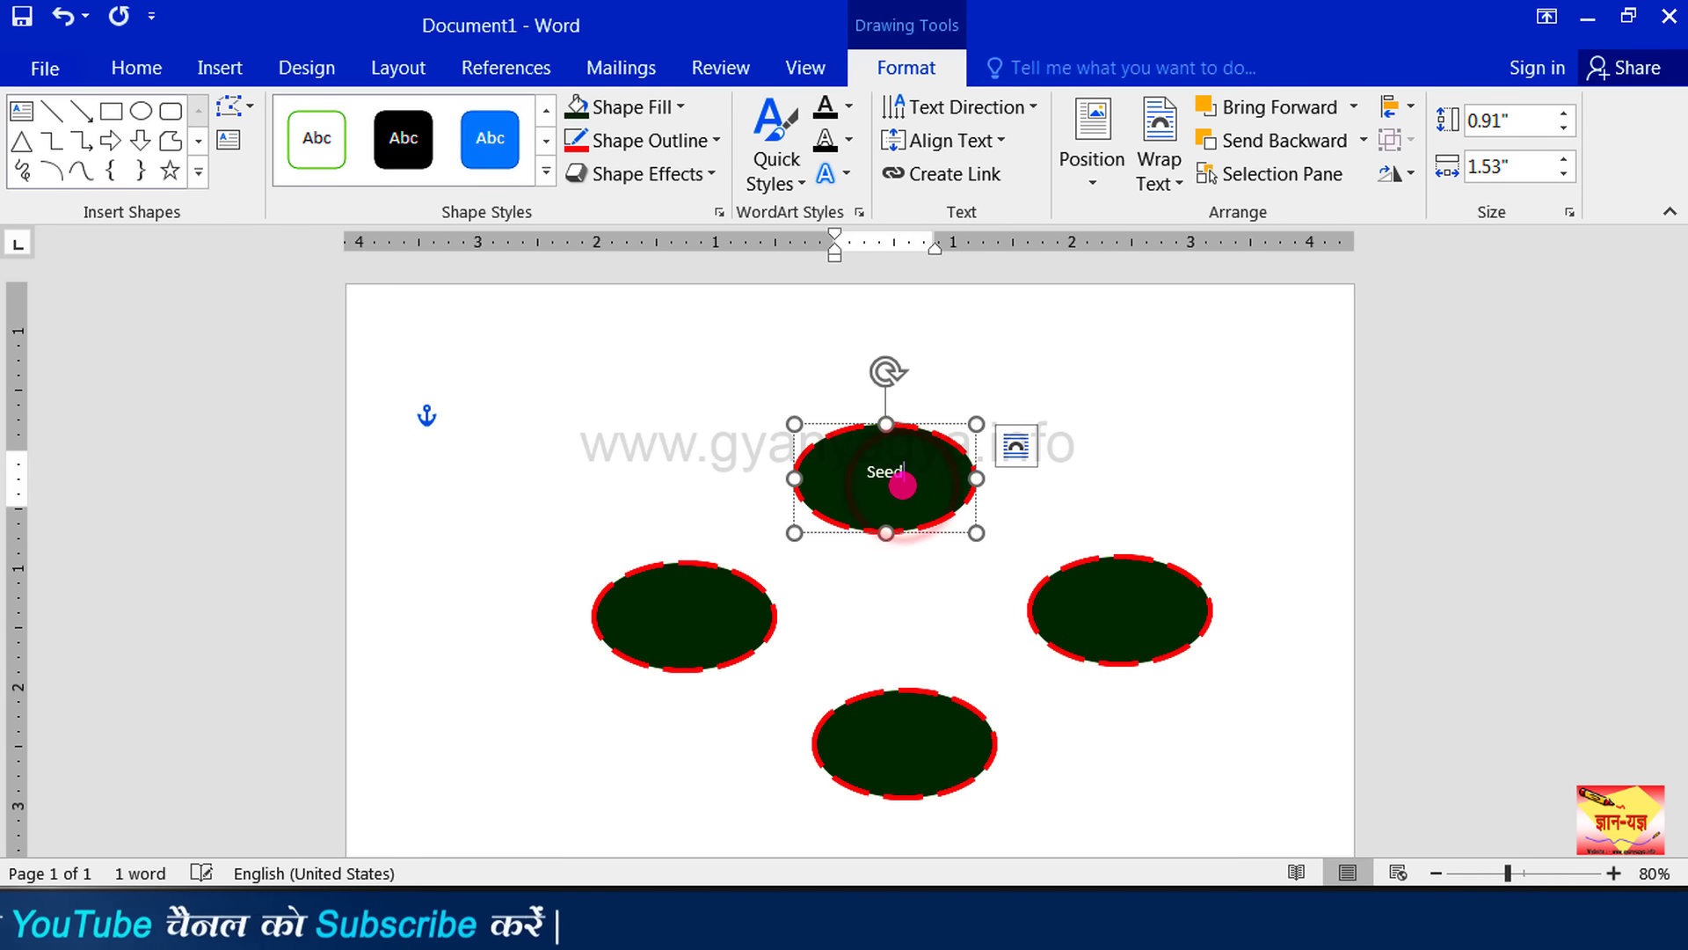
double_click(921, 475)
click(130, 67)
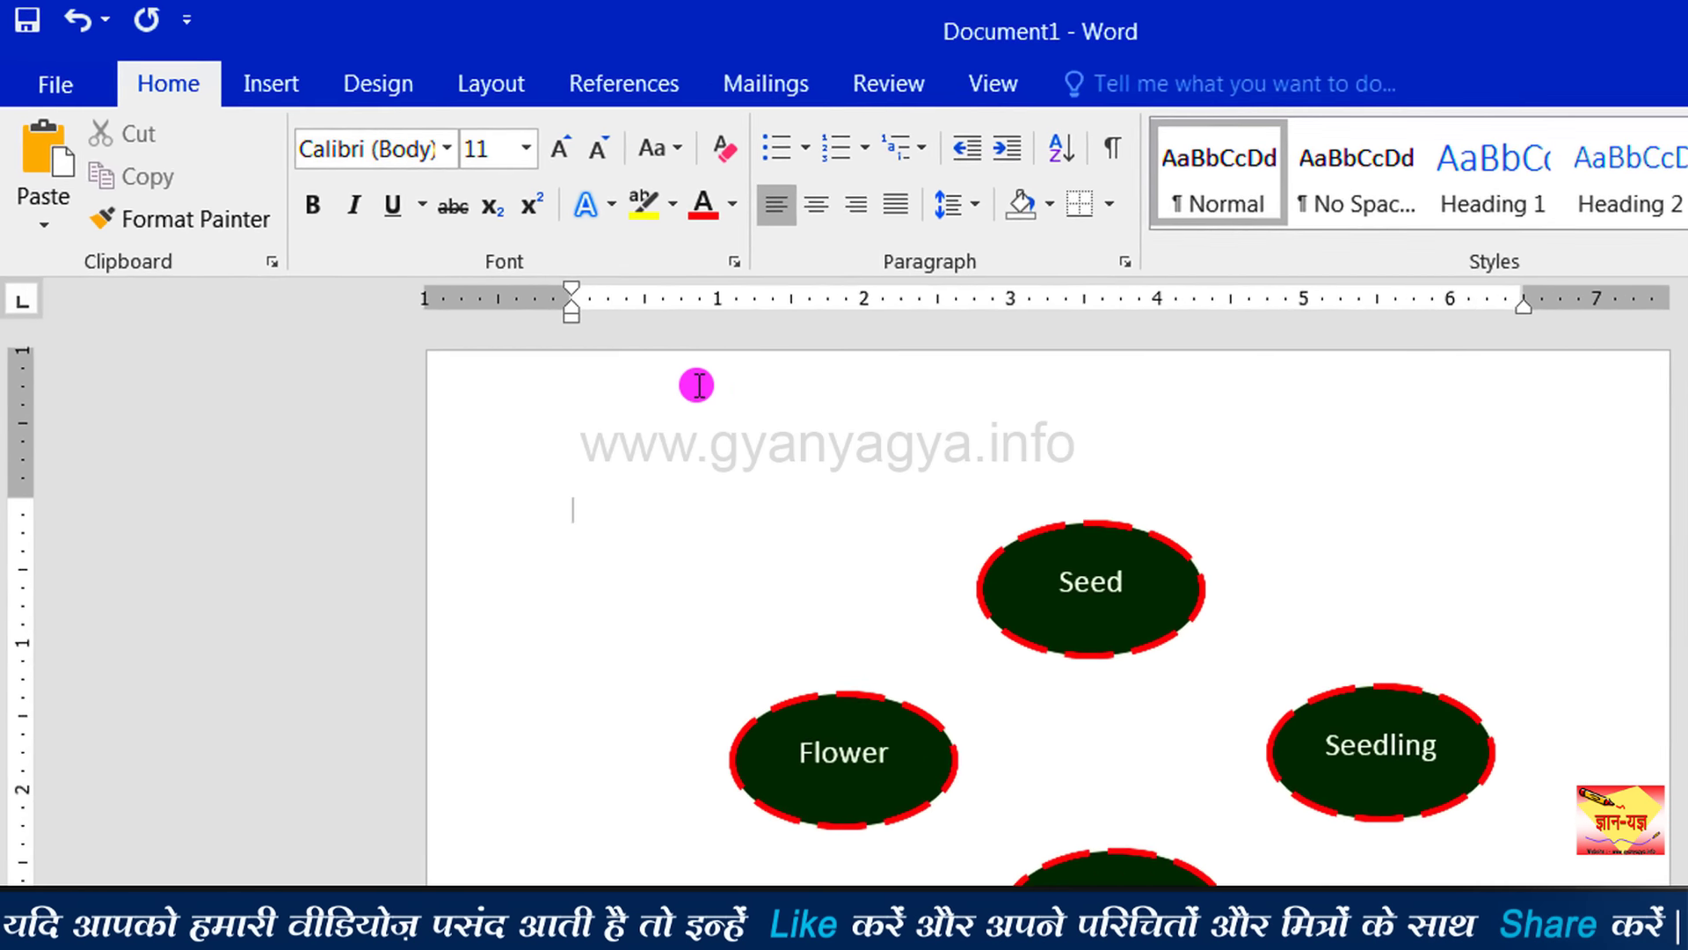
- Insert a bent block arrow about 0.63" by 0.6" above the Flower oval, pointing towards Seed, and fill it black
click(320, 90)
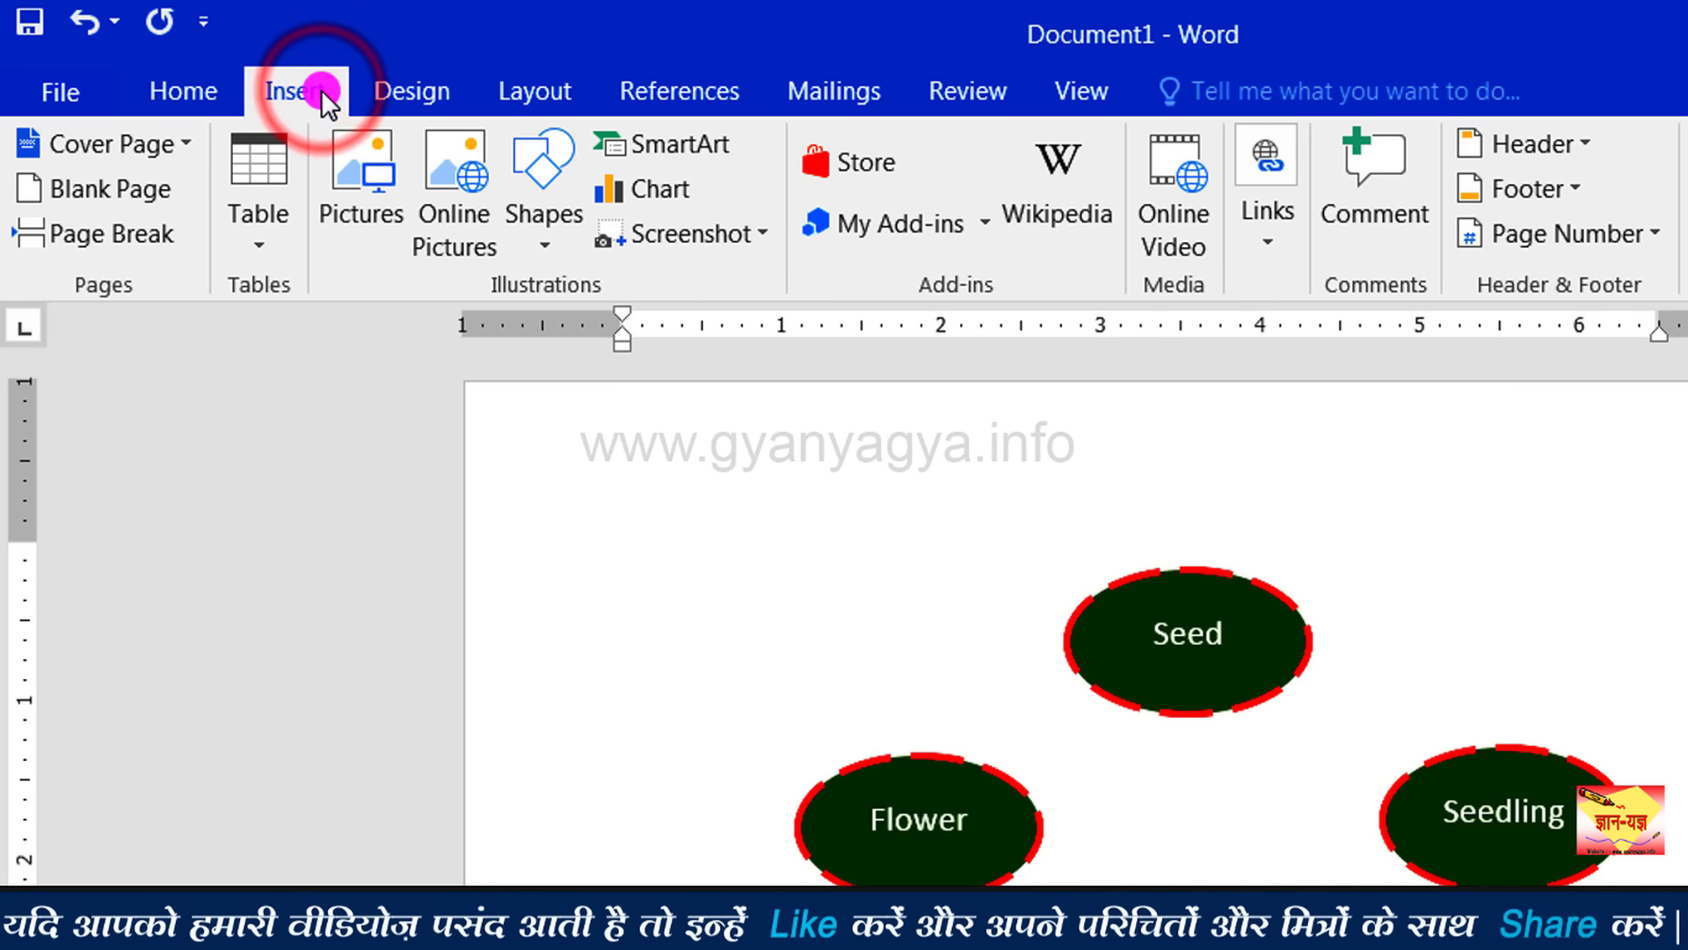
click(541, 239)
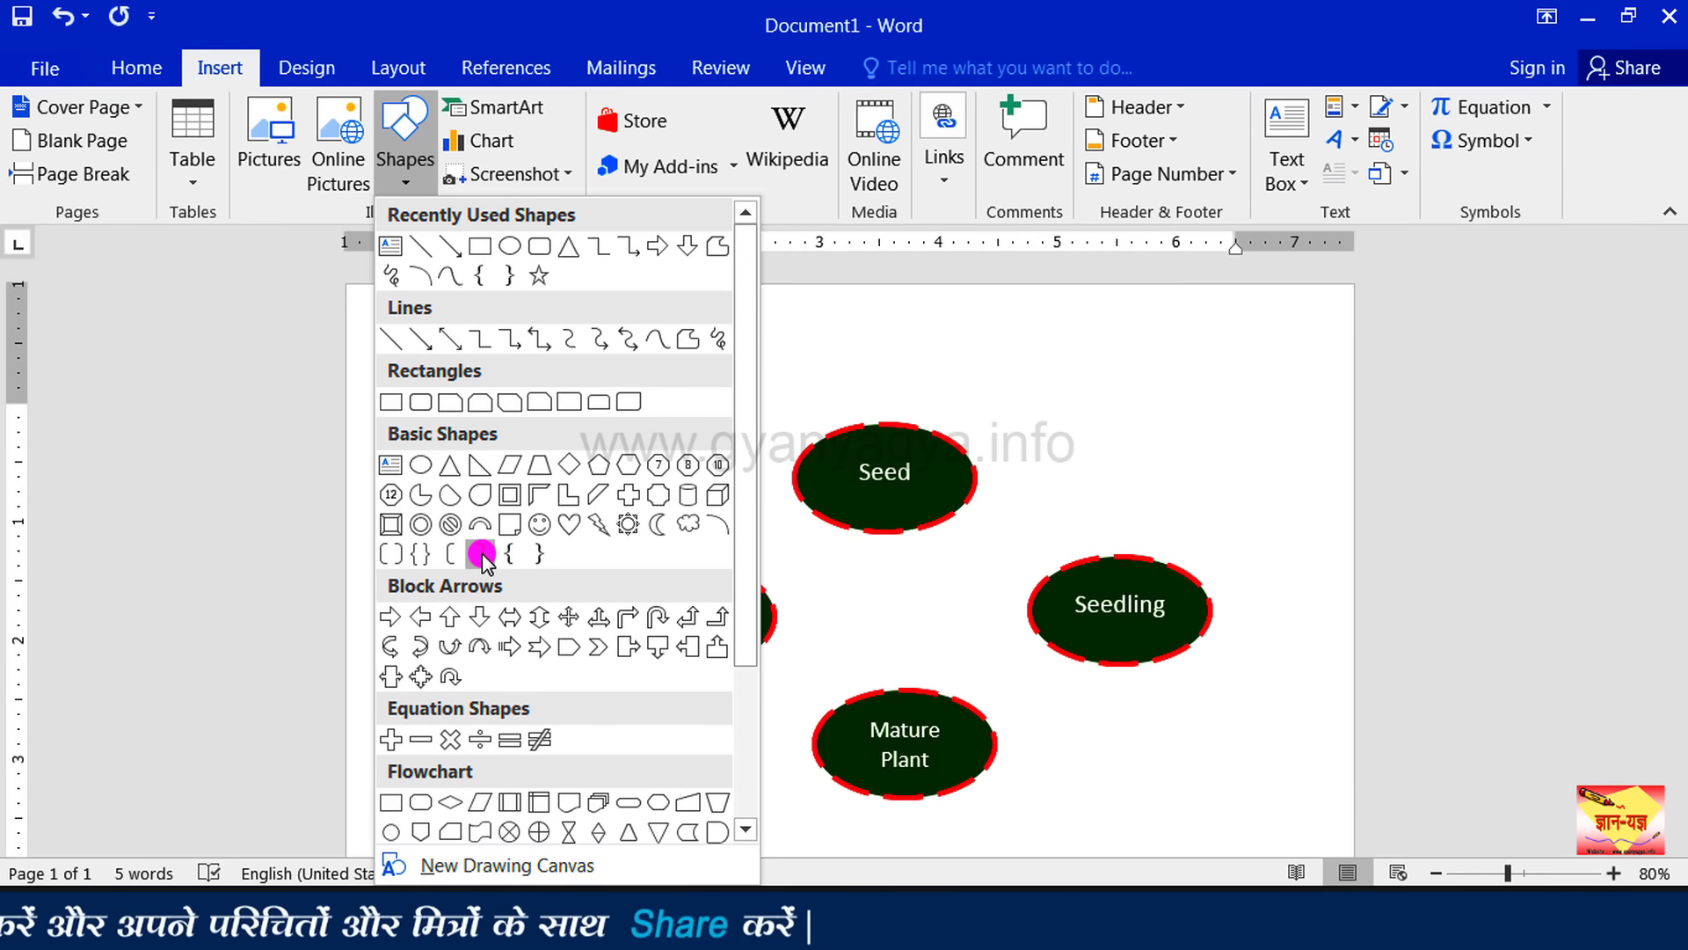
click(628, 618)
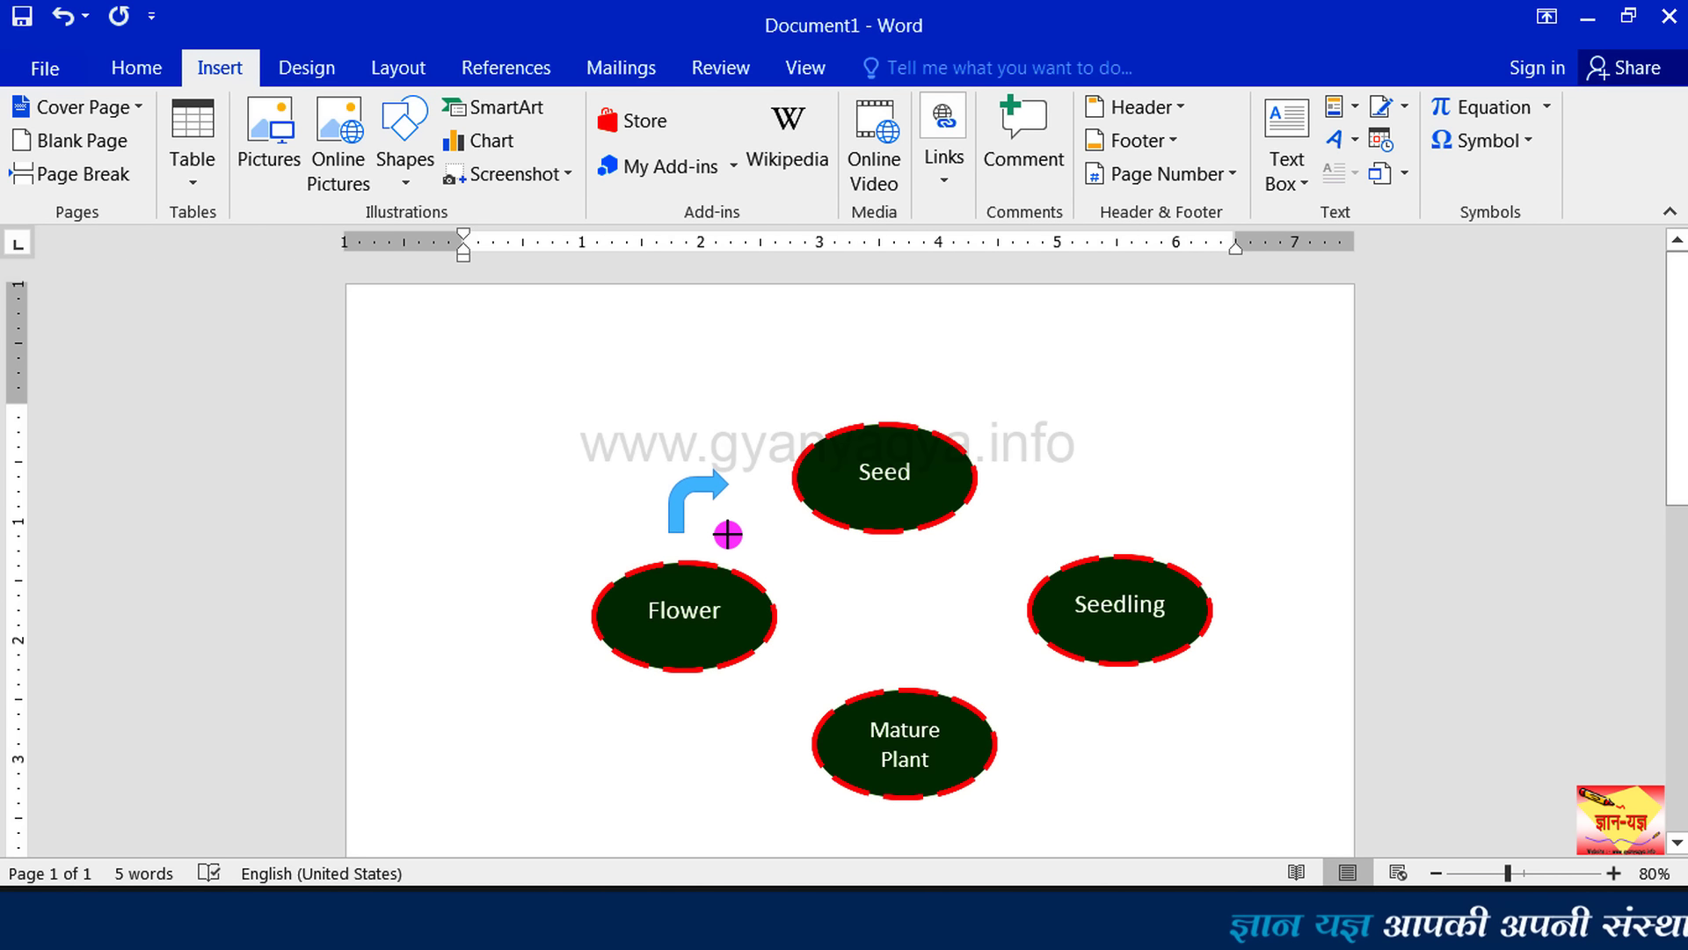
drag(728, 534, 741, 544)
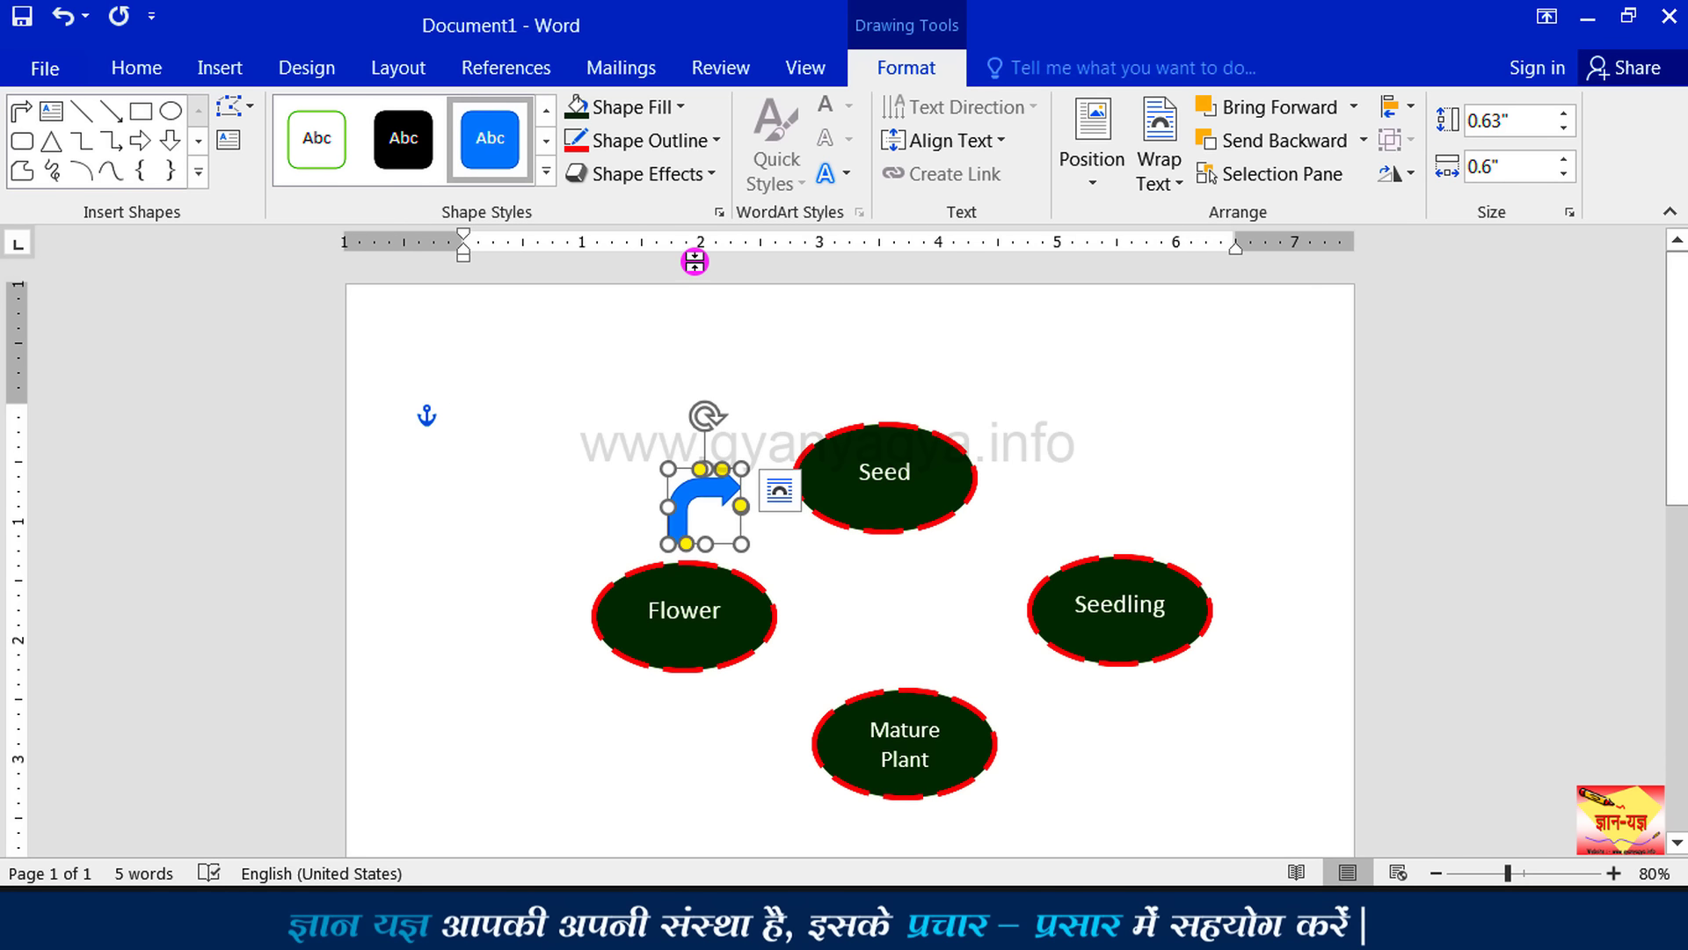
click(682, 118)
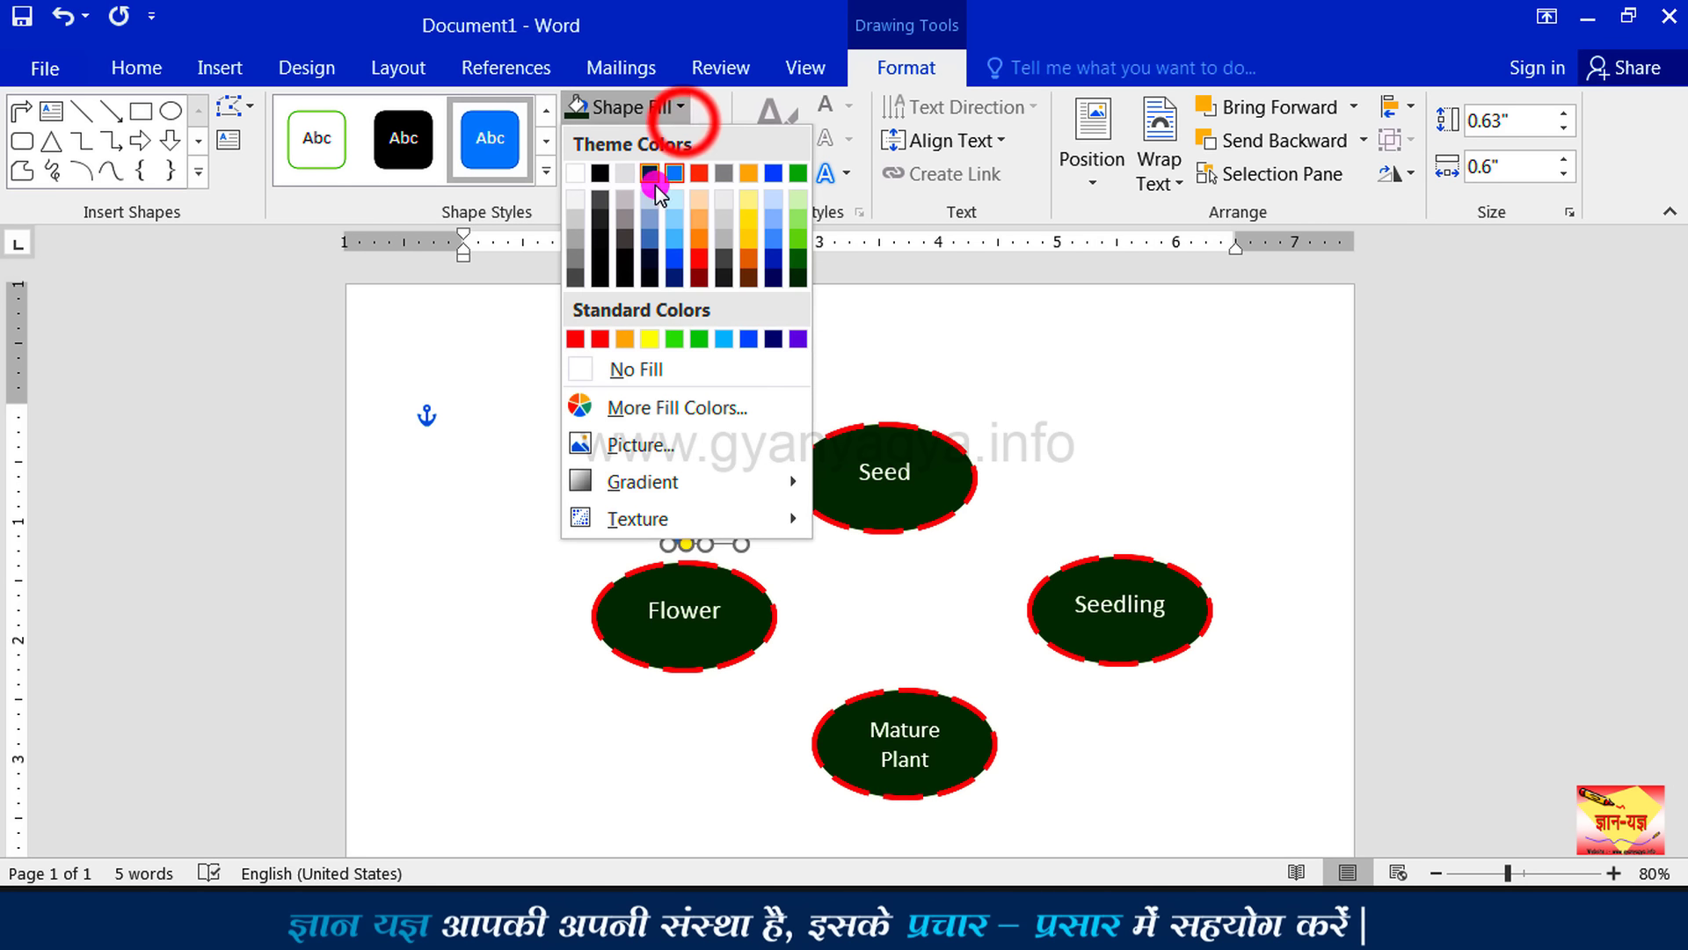
click(601, 174)
- Duplicate the black bent arrow, place the copy between Seed and Seedling, and rotate it 90° clockwise to point down at Seedling
click(709, 497)
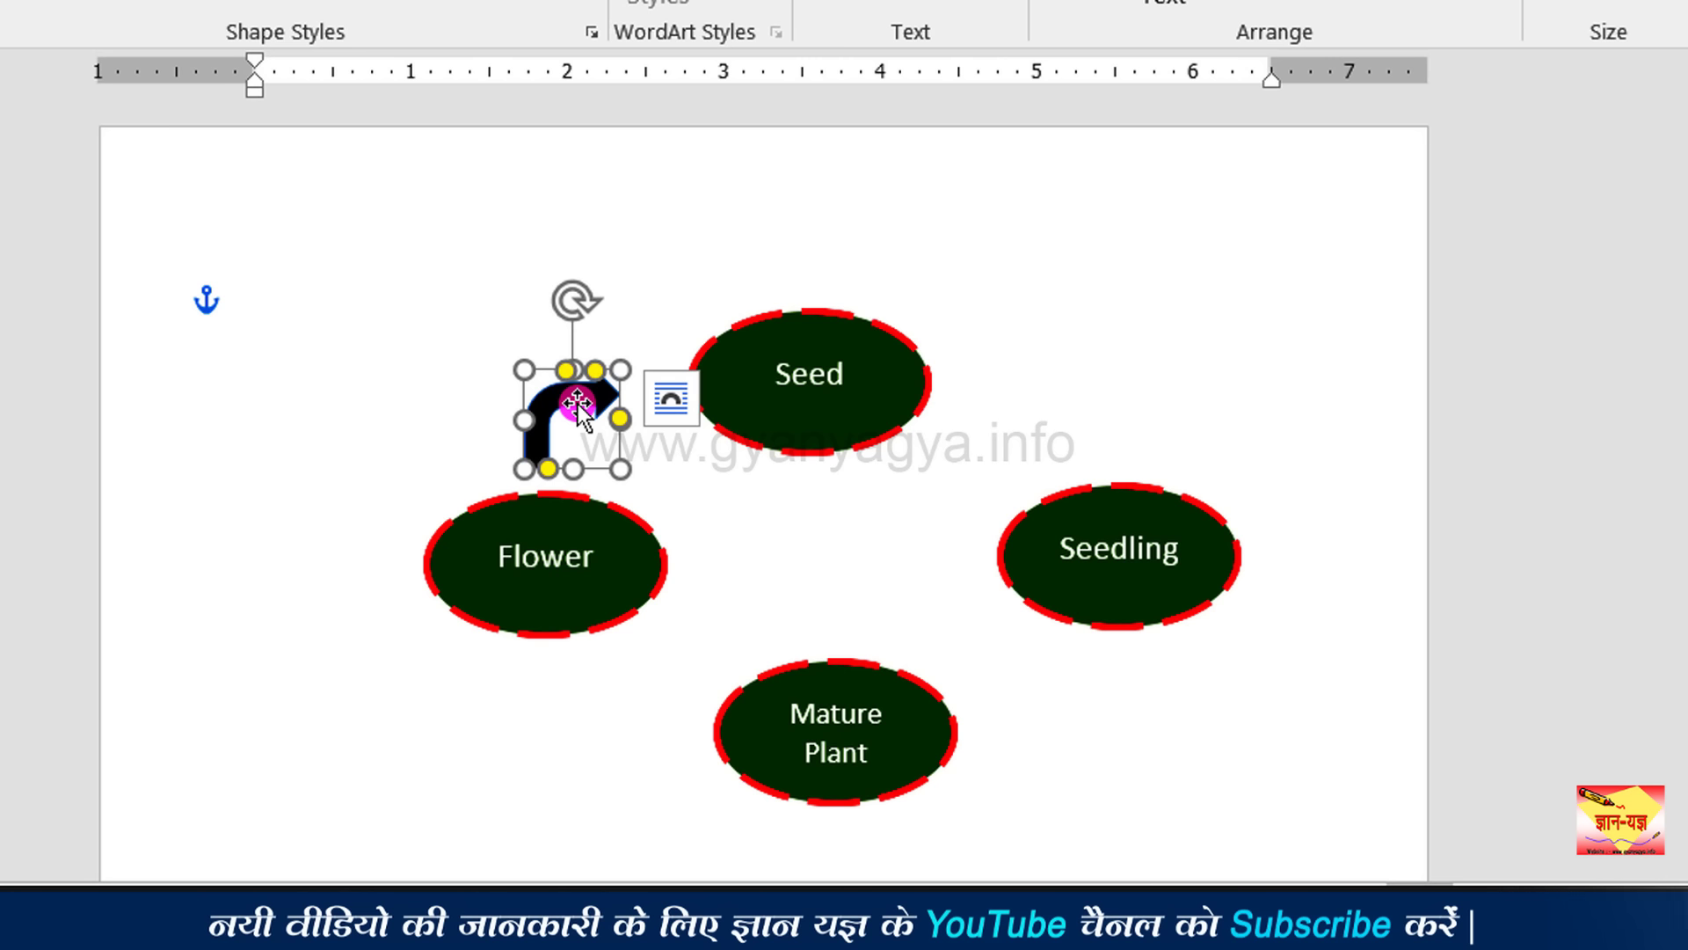
drag(579, 406, 597, 432)
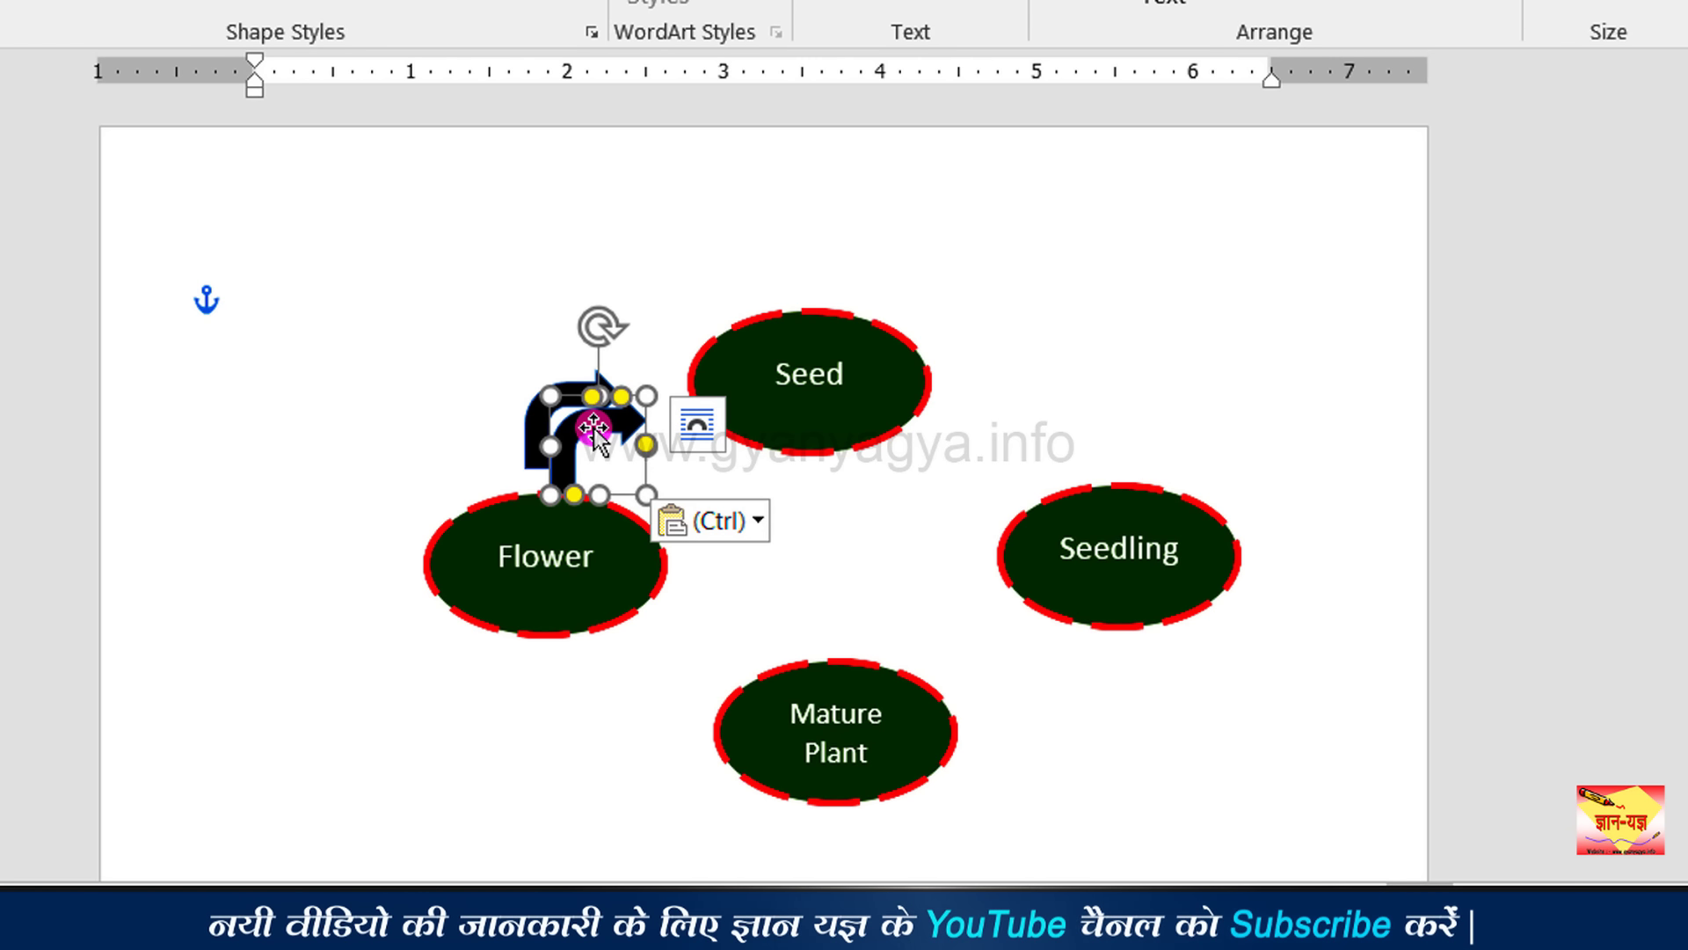
drag(595, 431, 1035, 399)
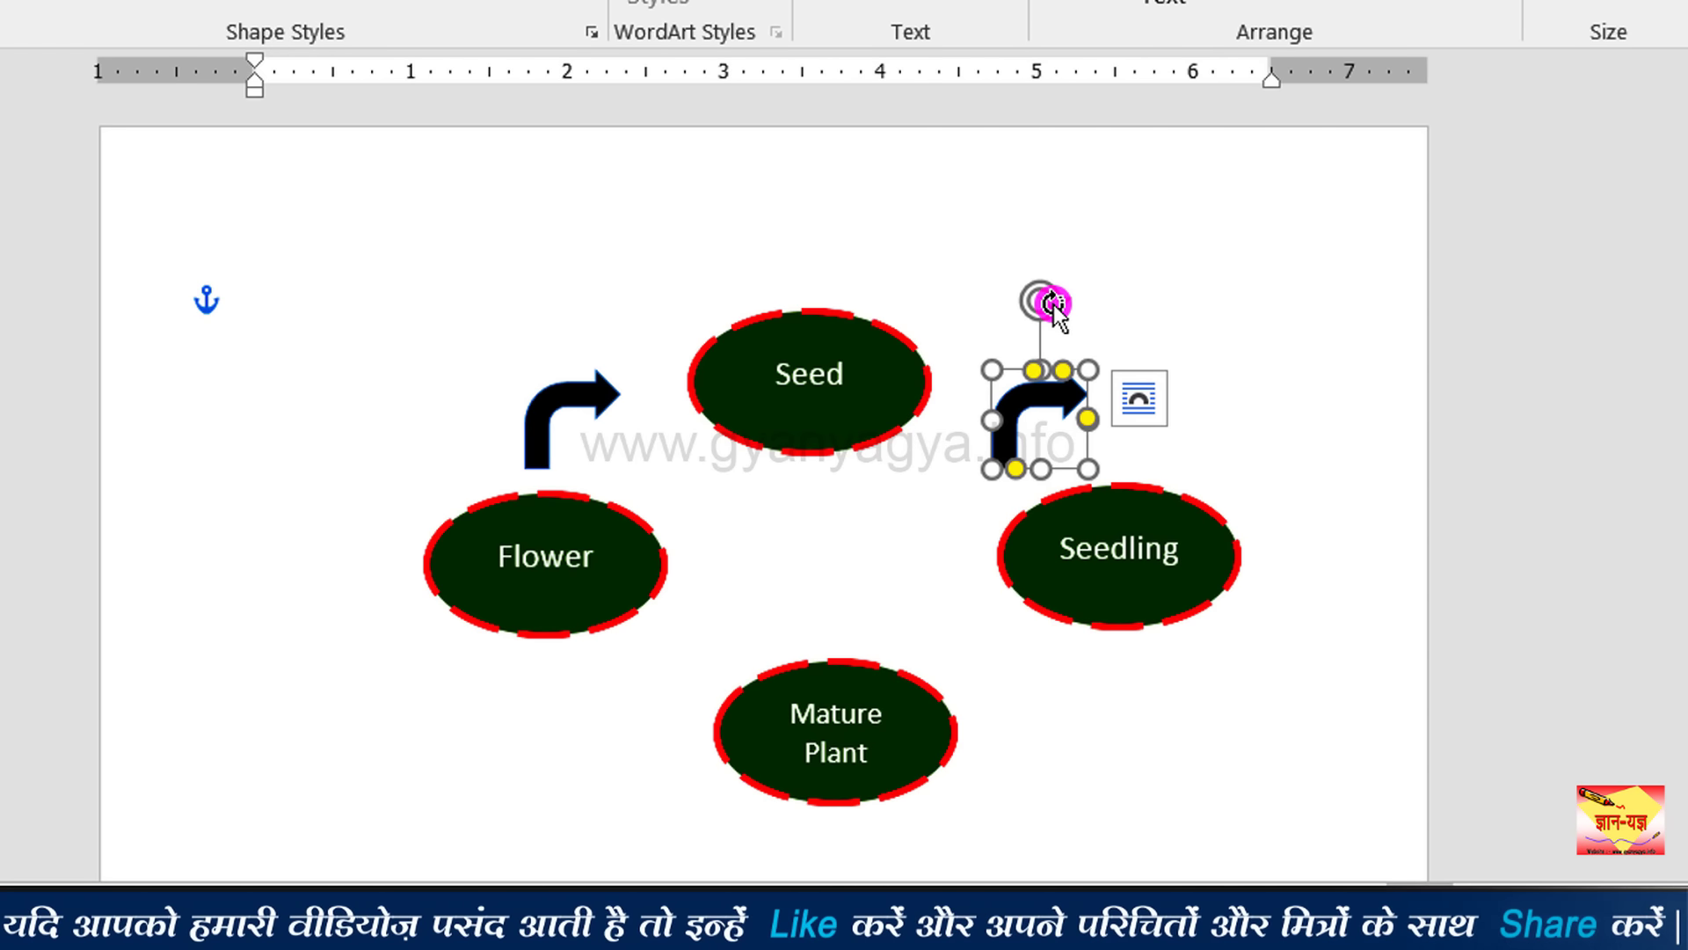
drag(1053, 304, 1091, 431)
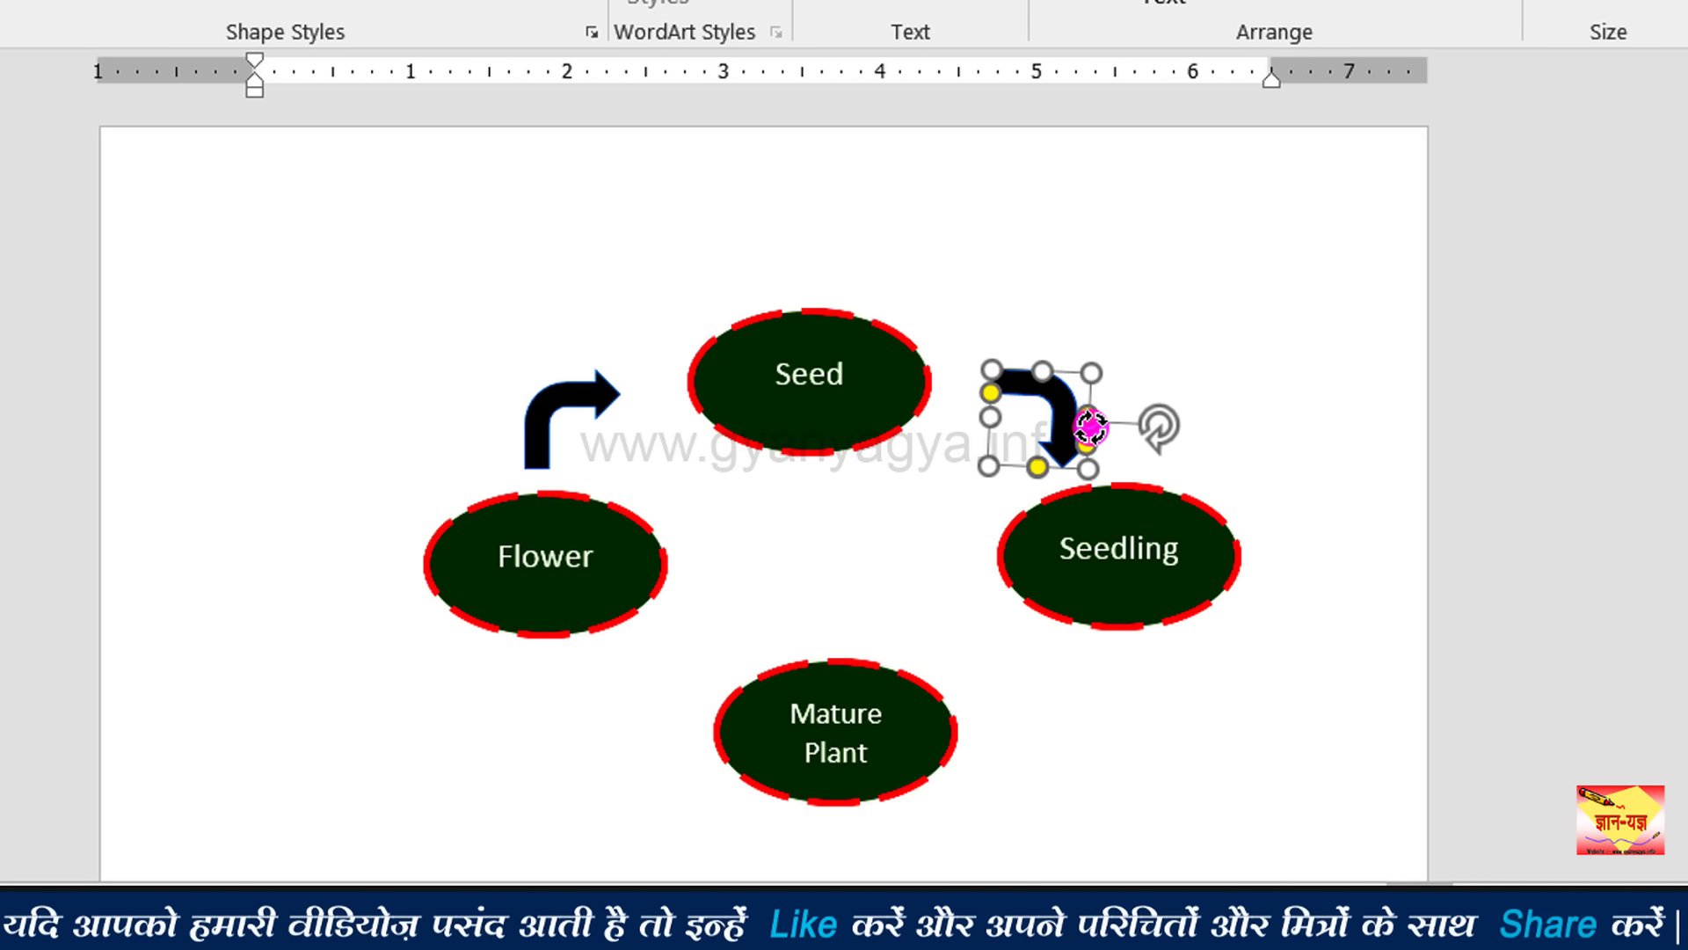
drag(1092, 420, 1092, 425)
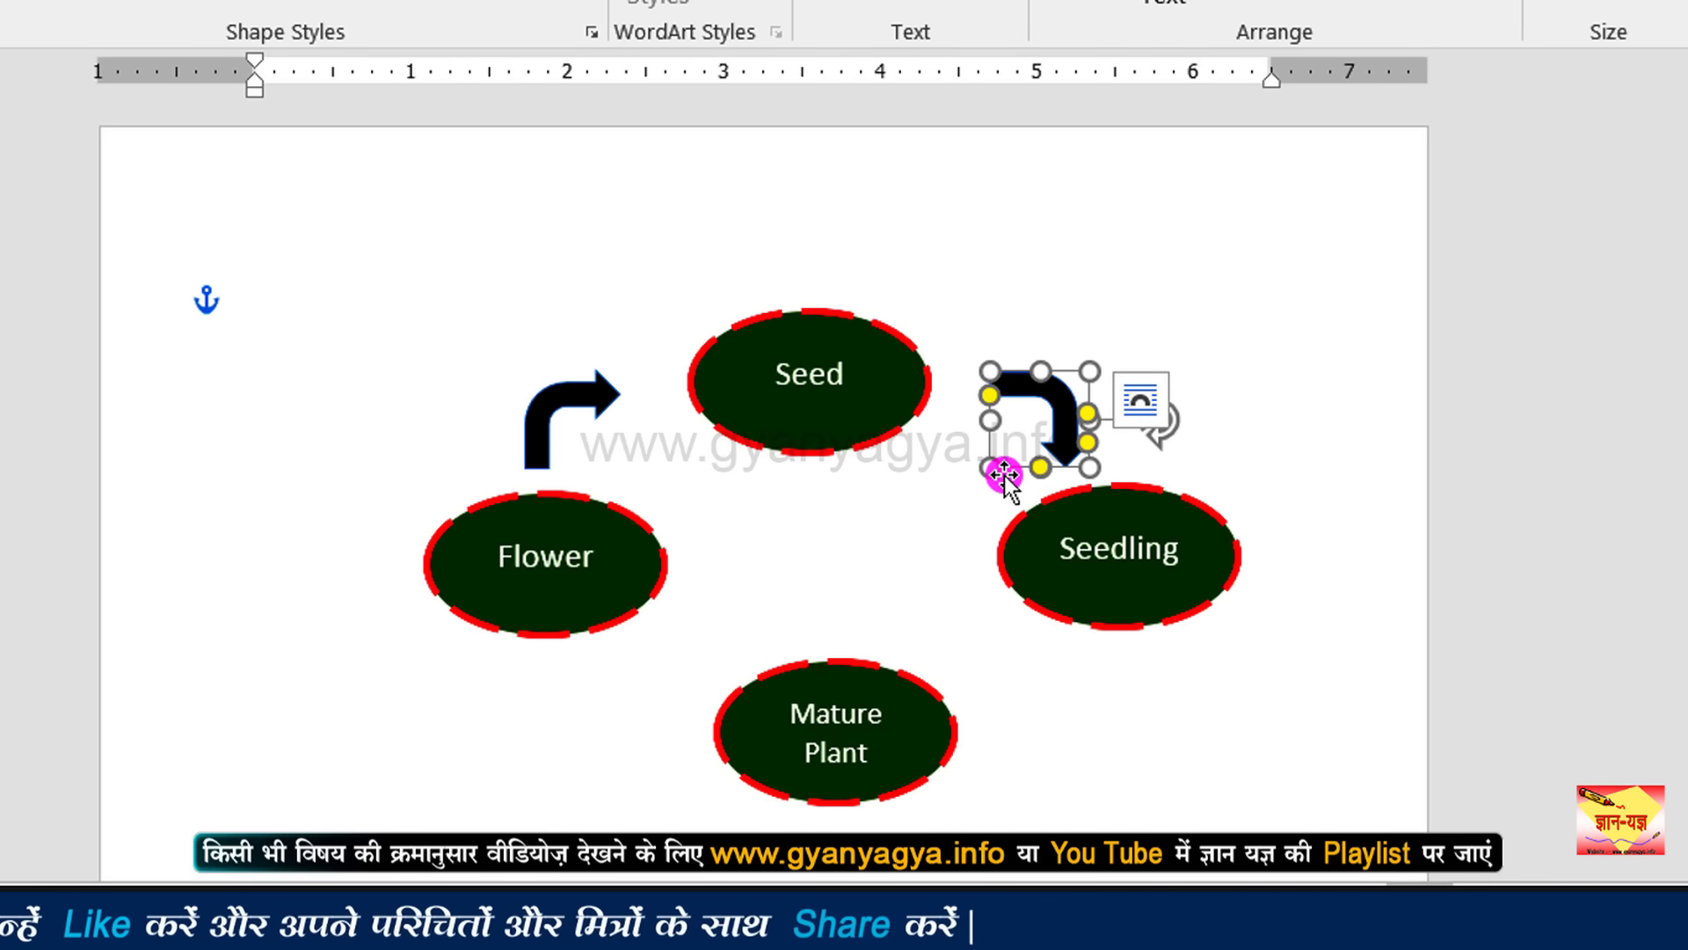
- Place two more arrow copies on either side of the Mature Plant oval, rotated to continue the clockwise cycle from Seedling to Flower
drag(1005, 475, 1100, 755)
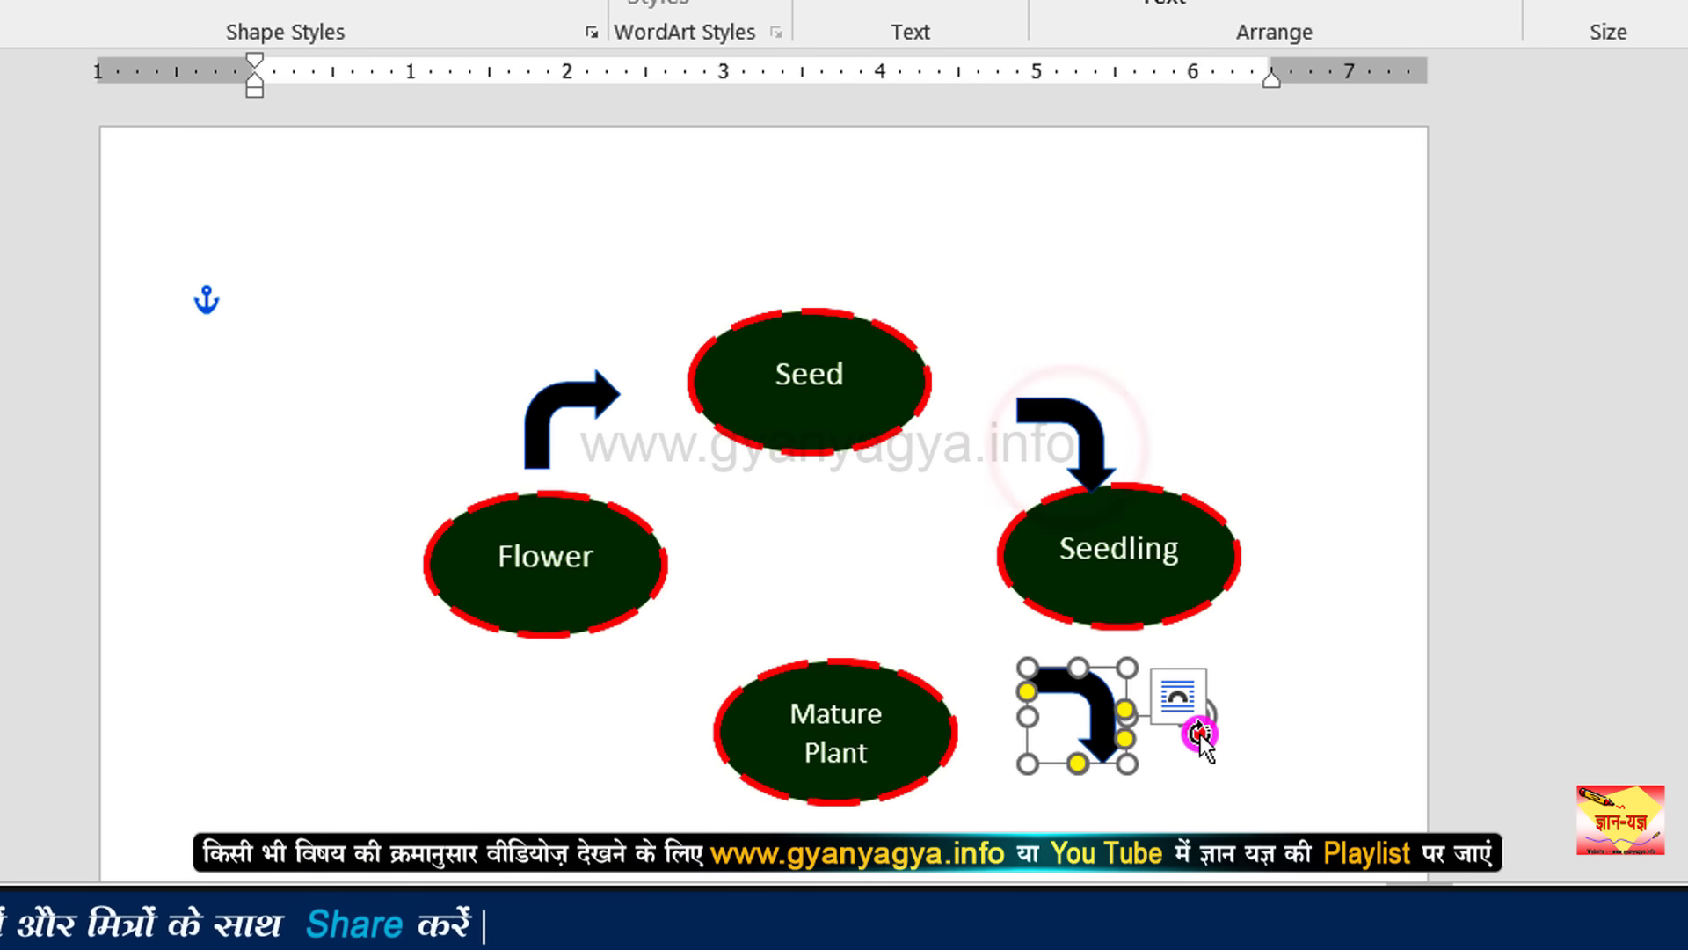
drag(1199, 729, 1061, 778)
drag(1093, 716, 620, 717)
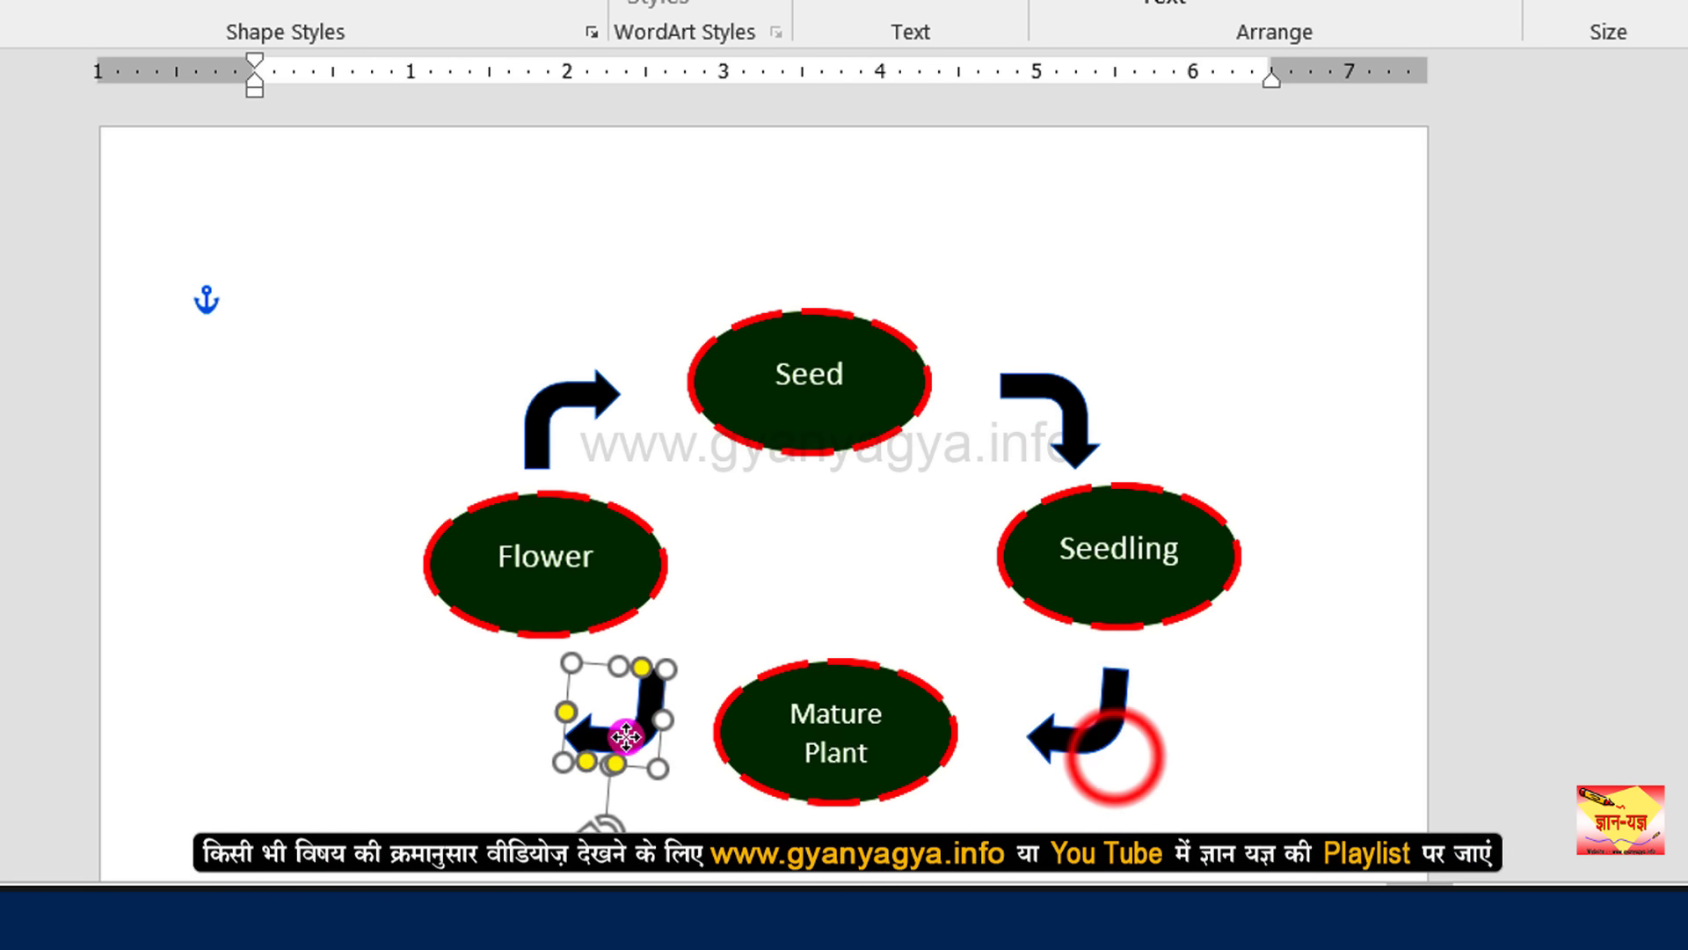
drag(587, 827, 472, 715)
click(696, 797)
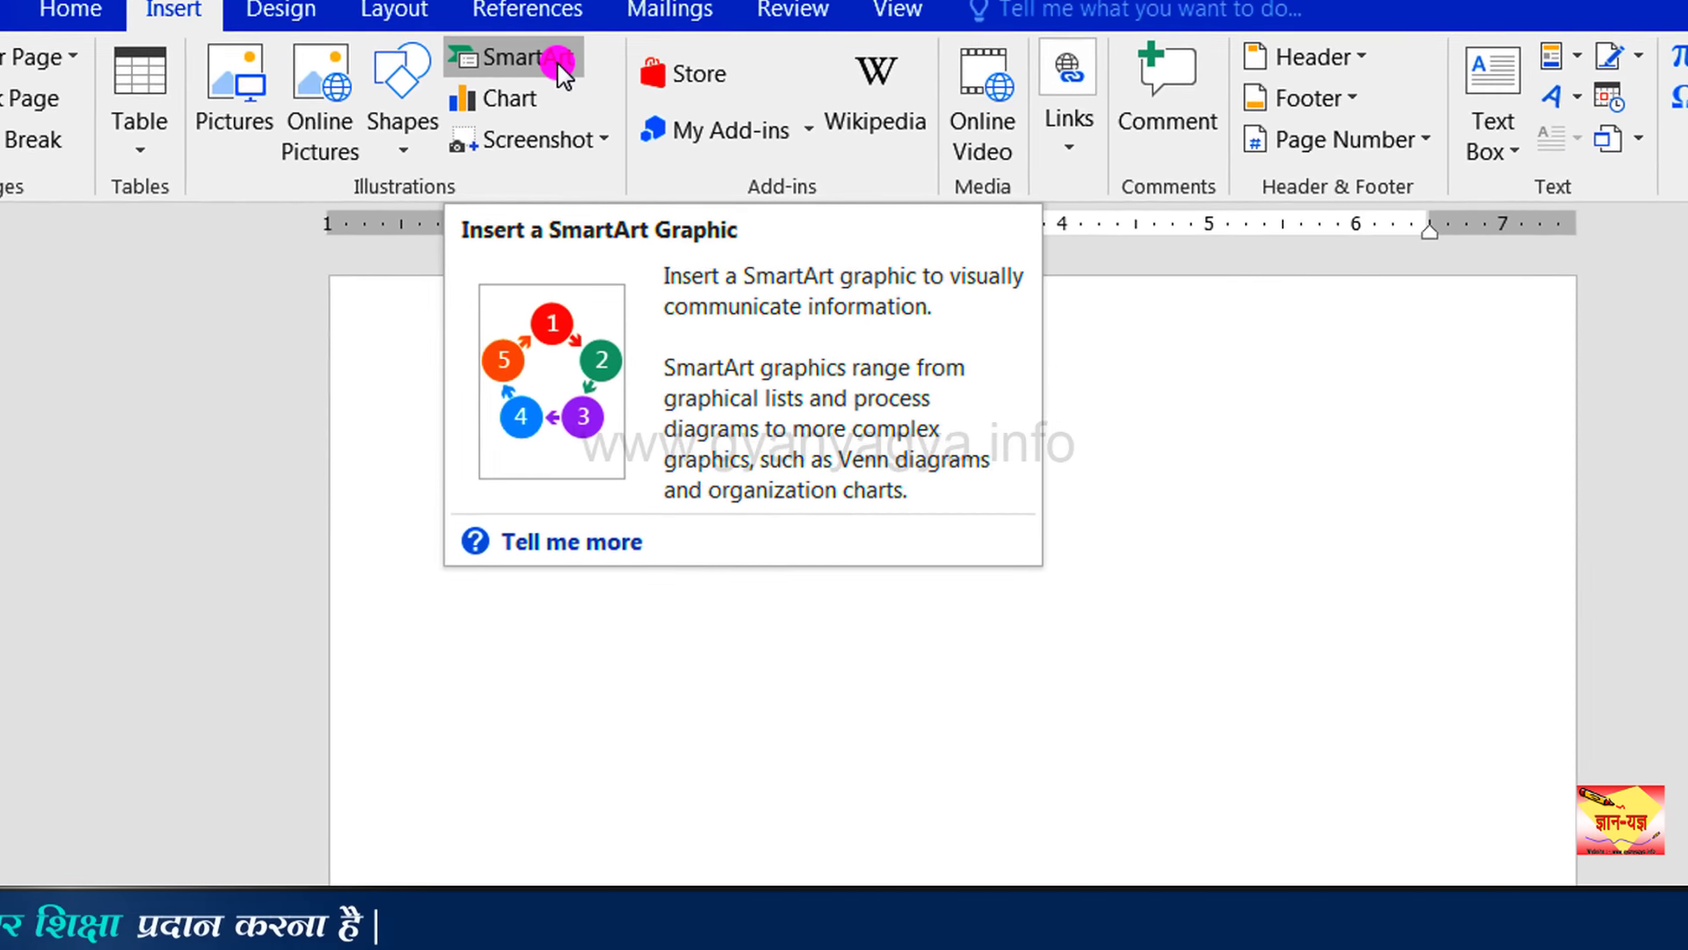
- Insert a Basic Cycle SmartArt graphic from the Cycle category into the blank document
click(758, 160)
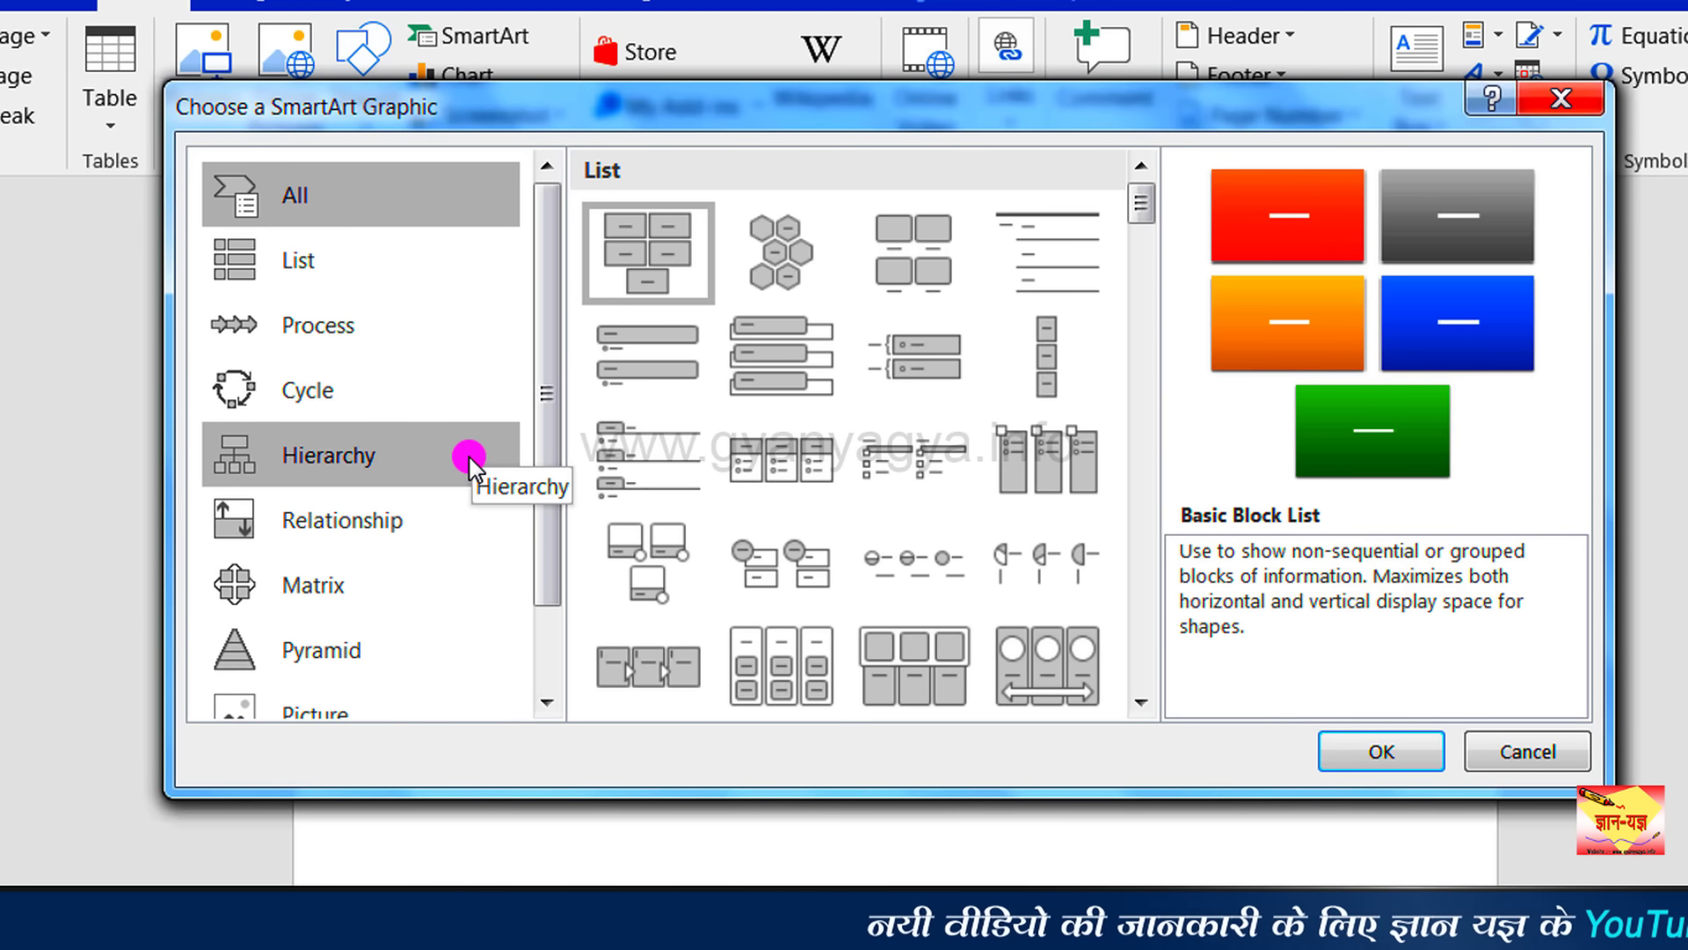
click(380, 411)
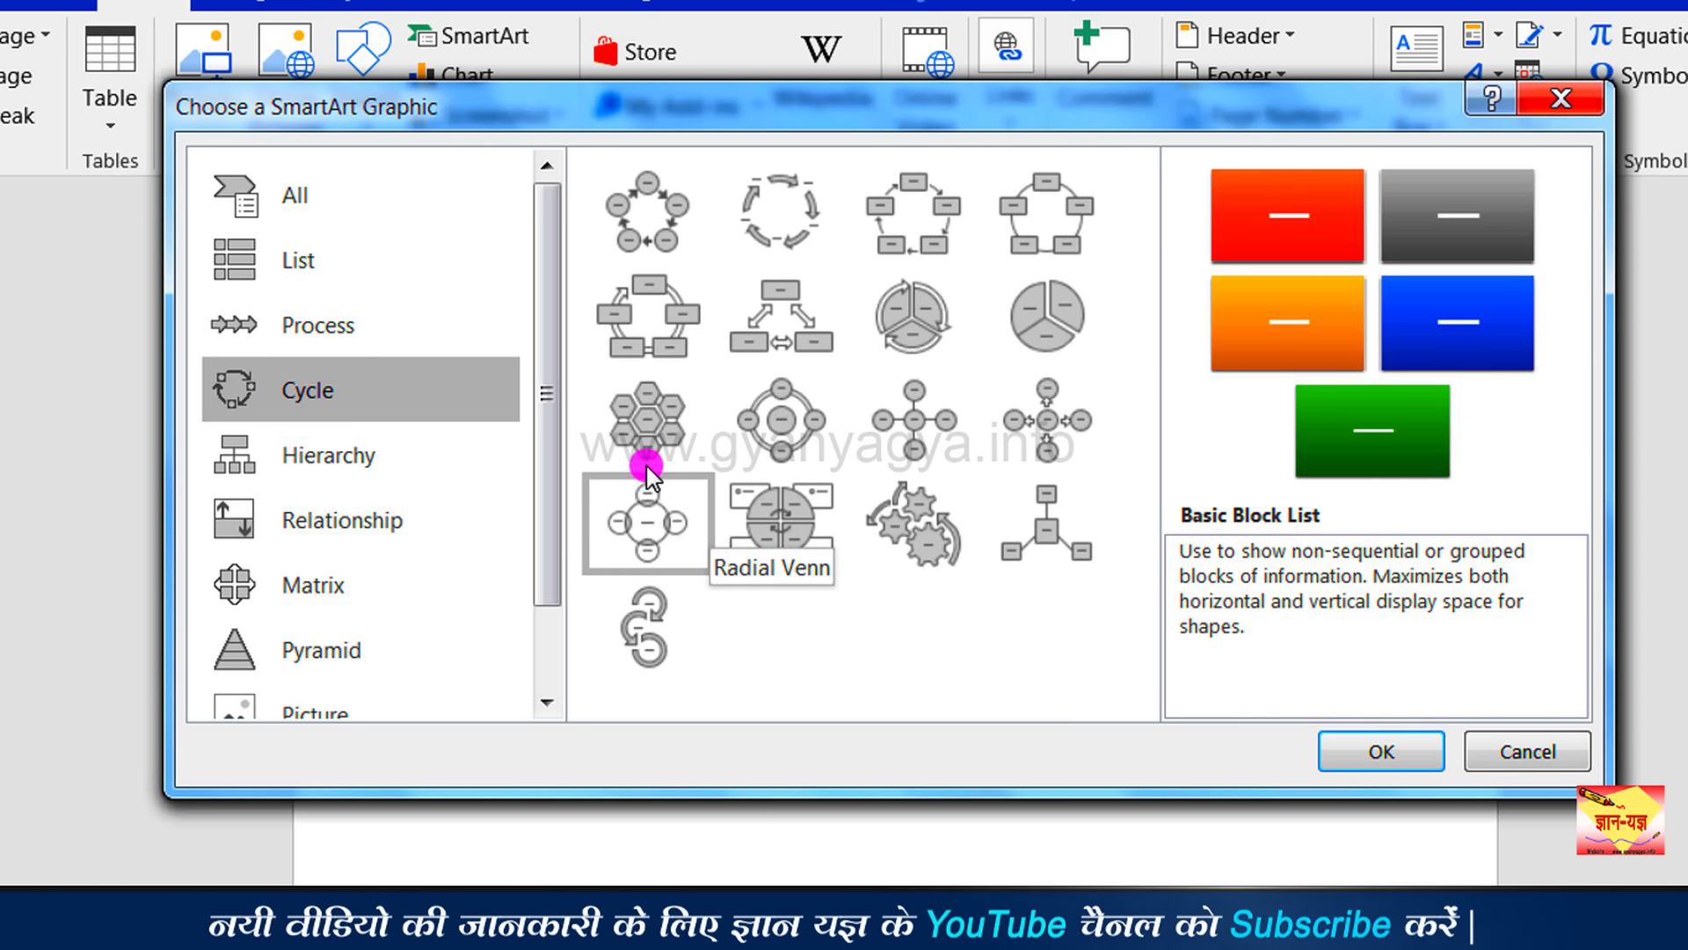
click(654, 245)
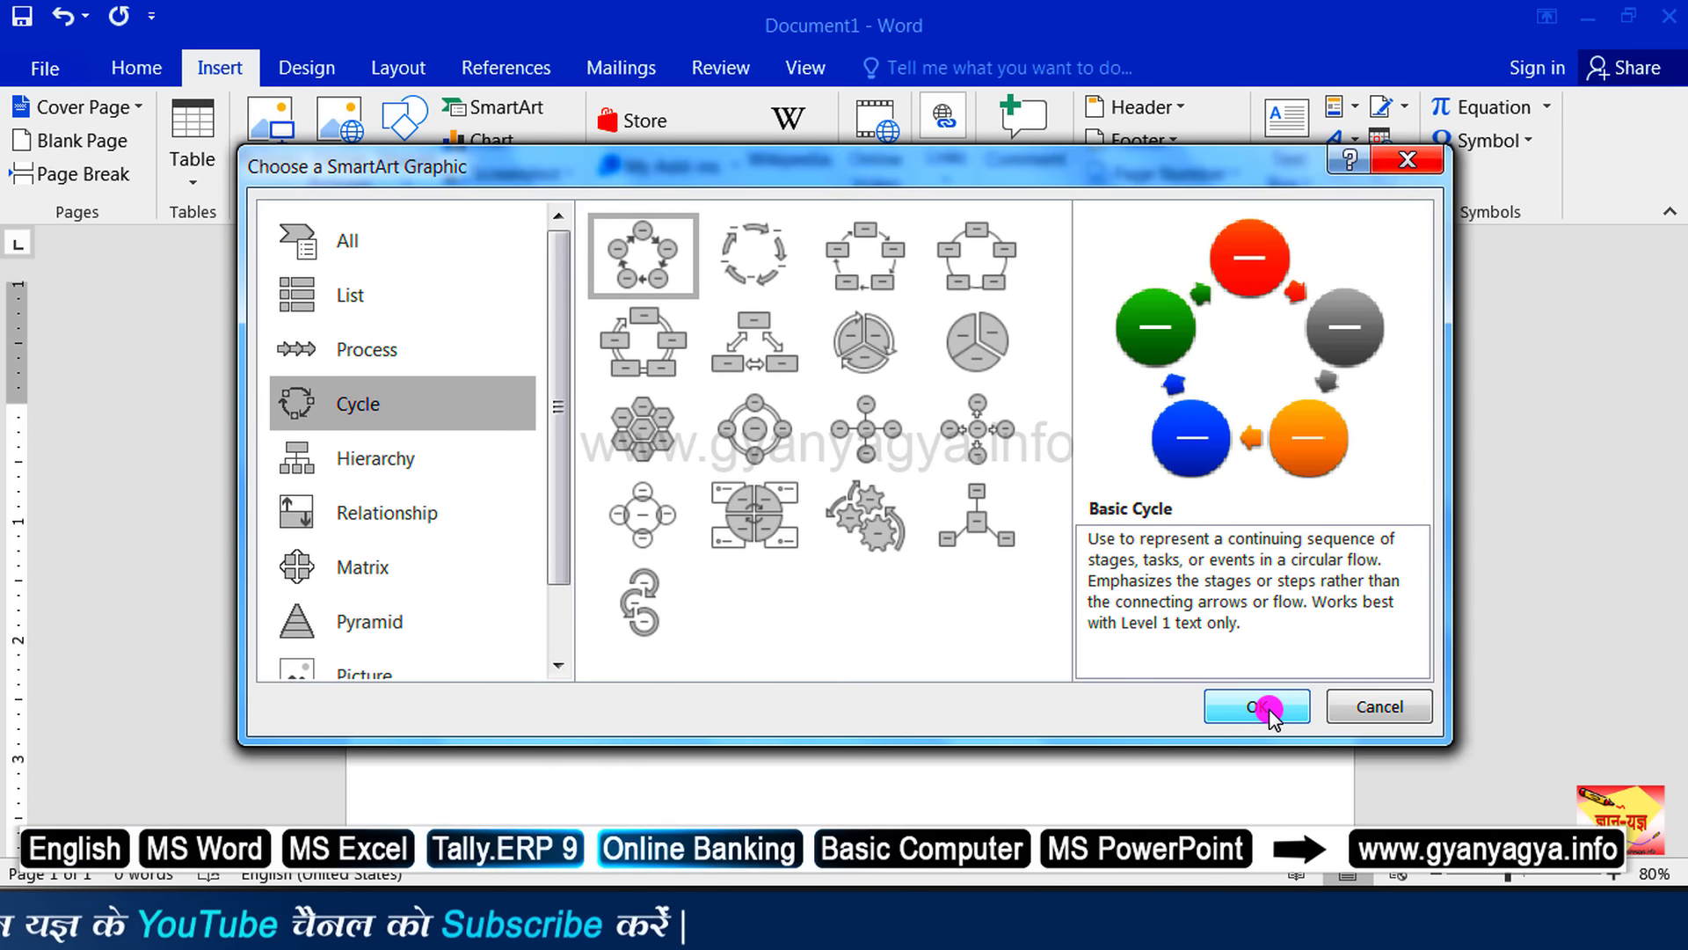
click(1286, 719)
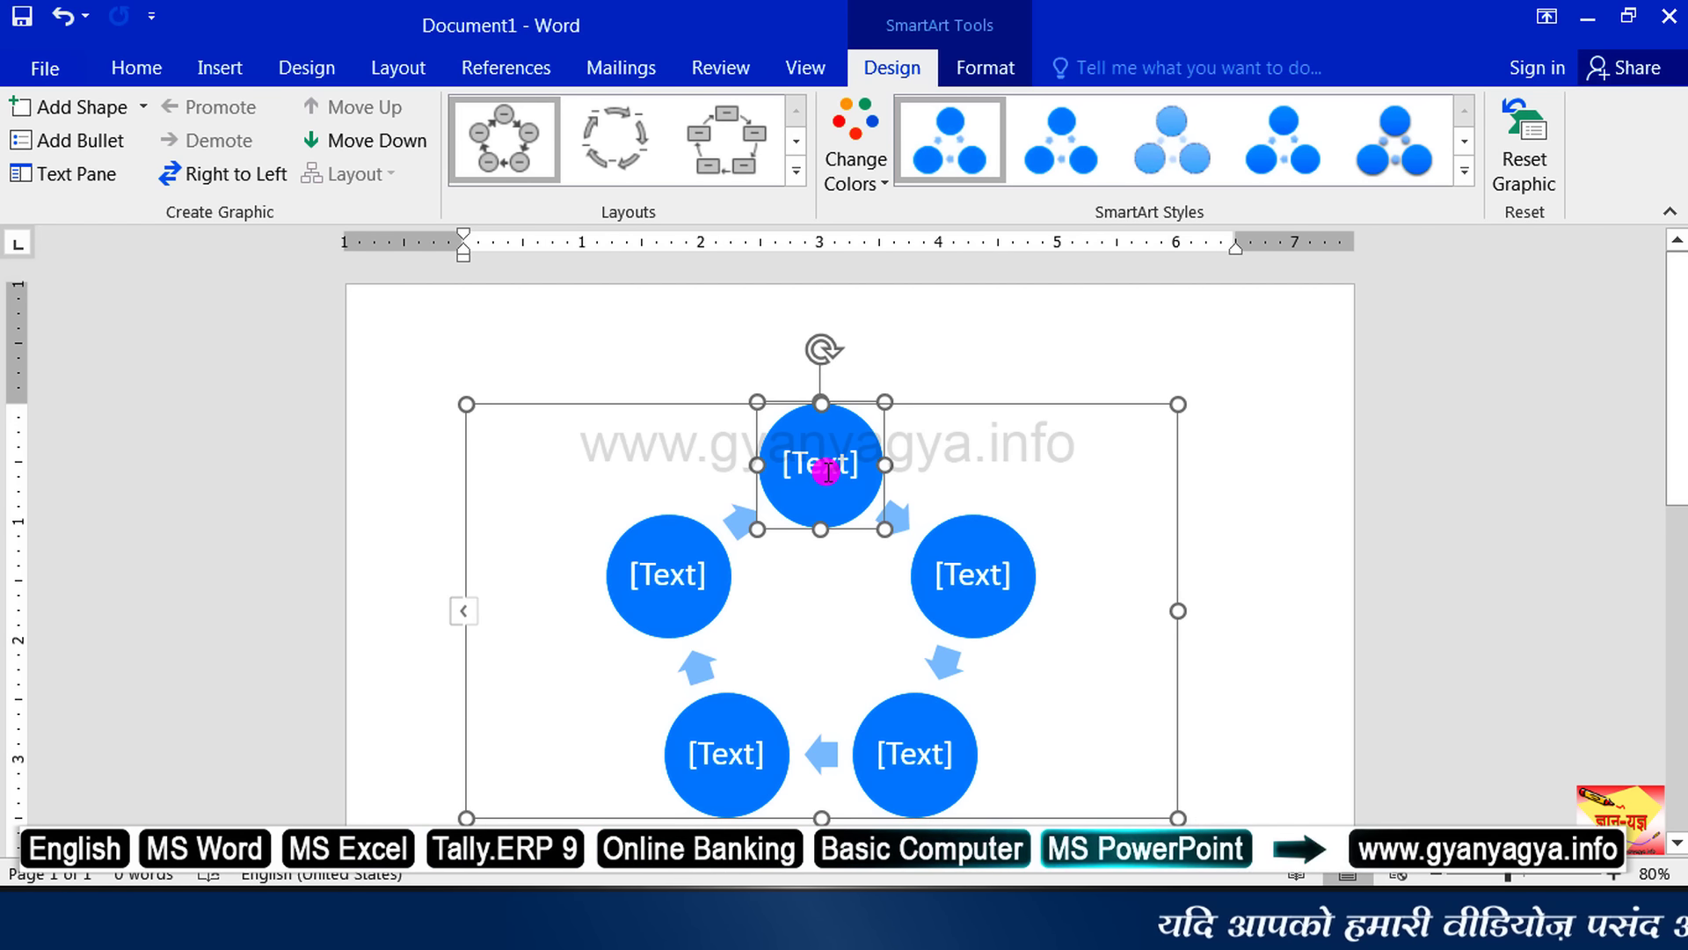
- Delete the entire Basic Cycle SmartArt graphic from the page
click(915, 402)
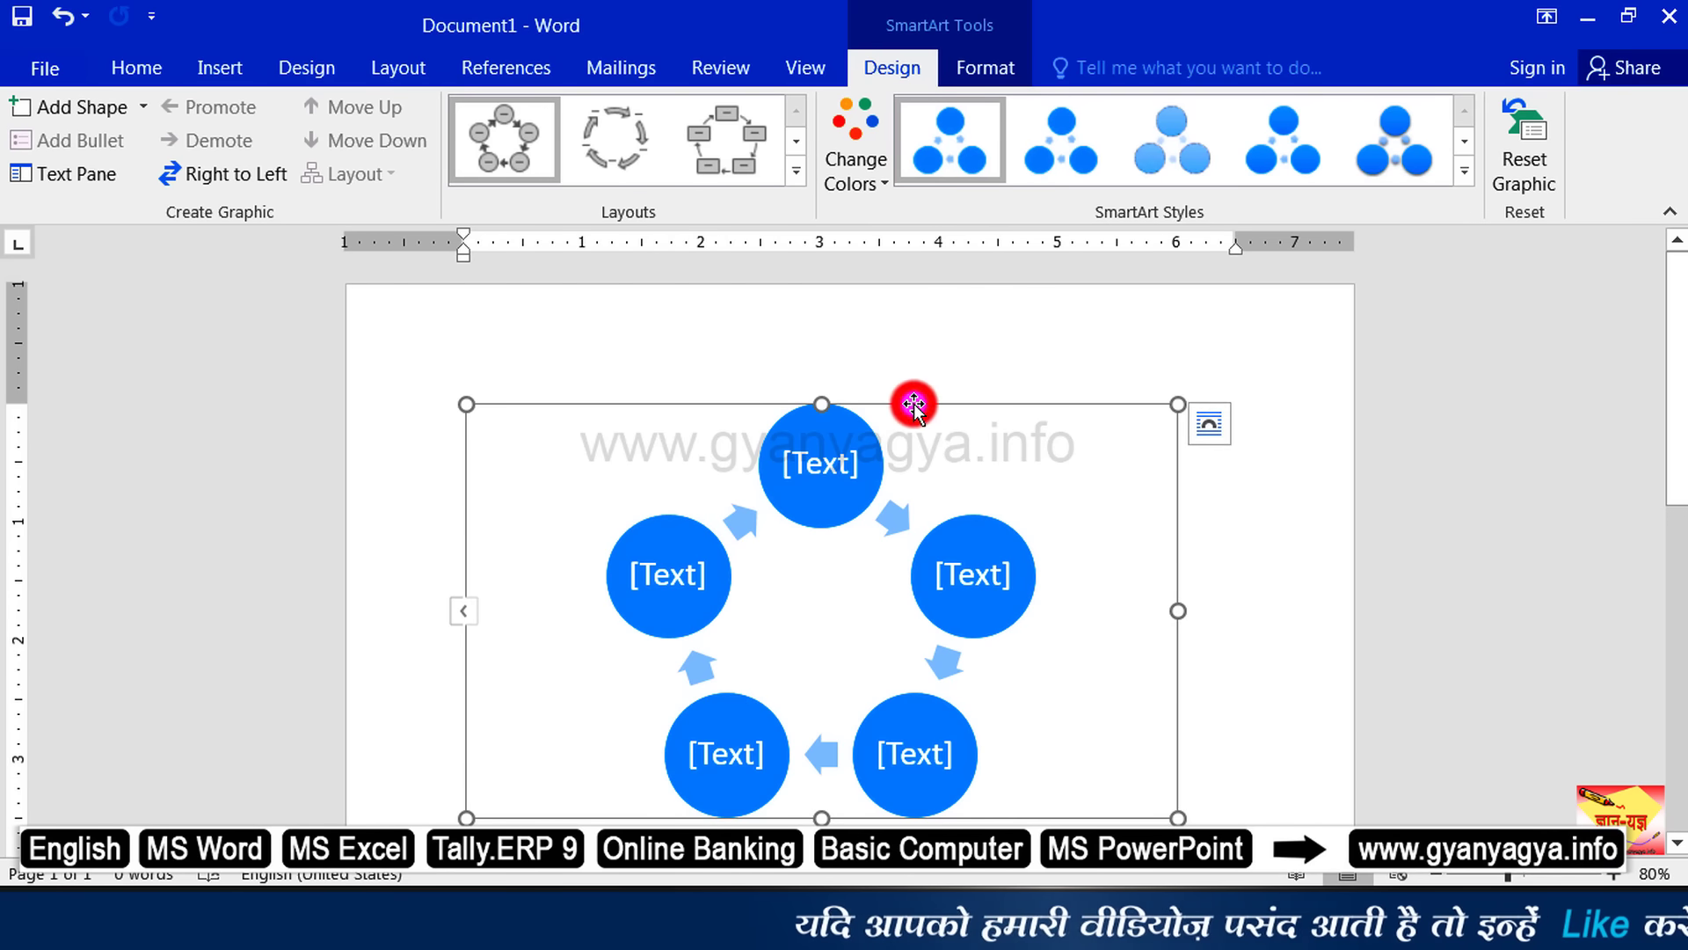
key(Delete)
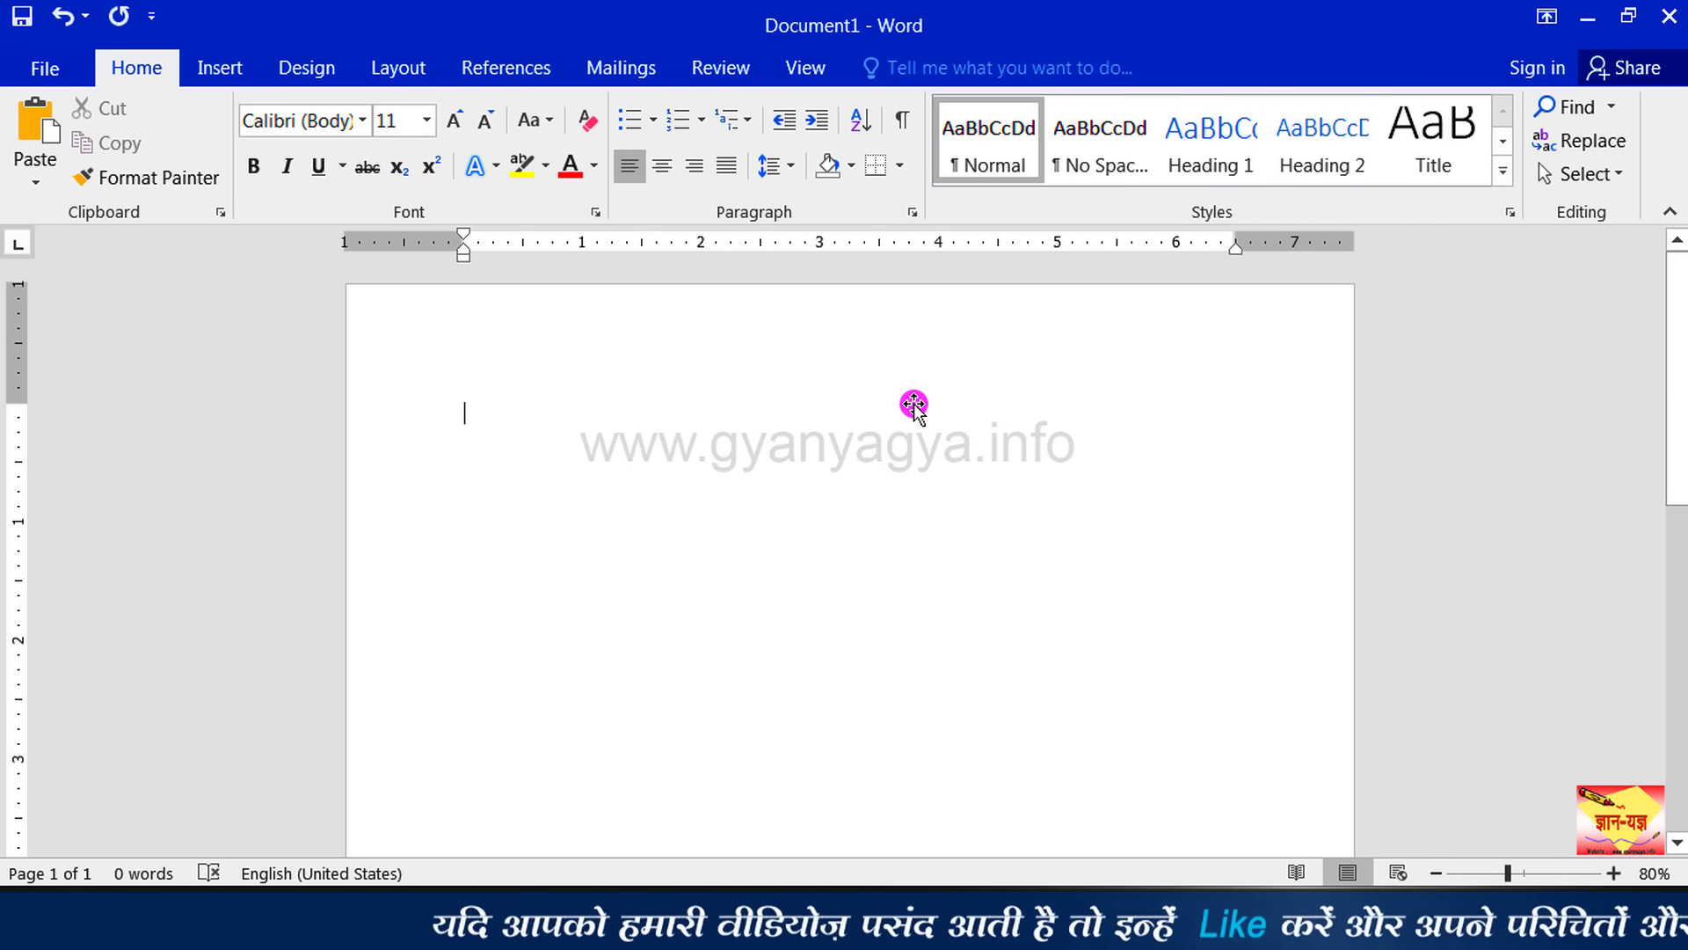
- Insert a Basic Pyramid SmartArt graphic from the Pyramid category into the blank document
click(234, 70)
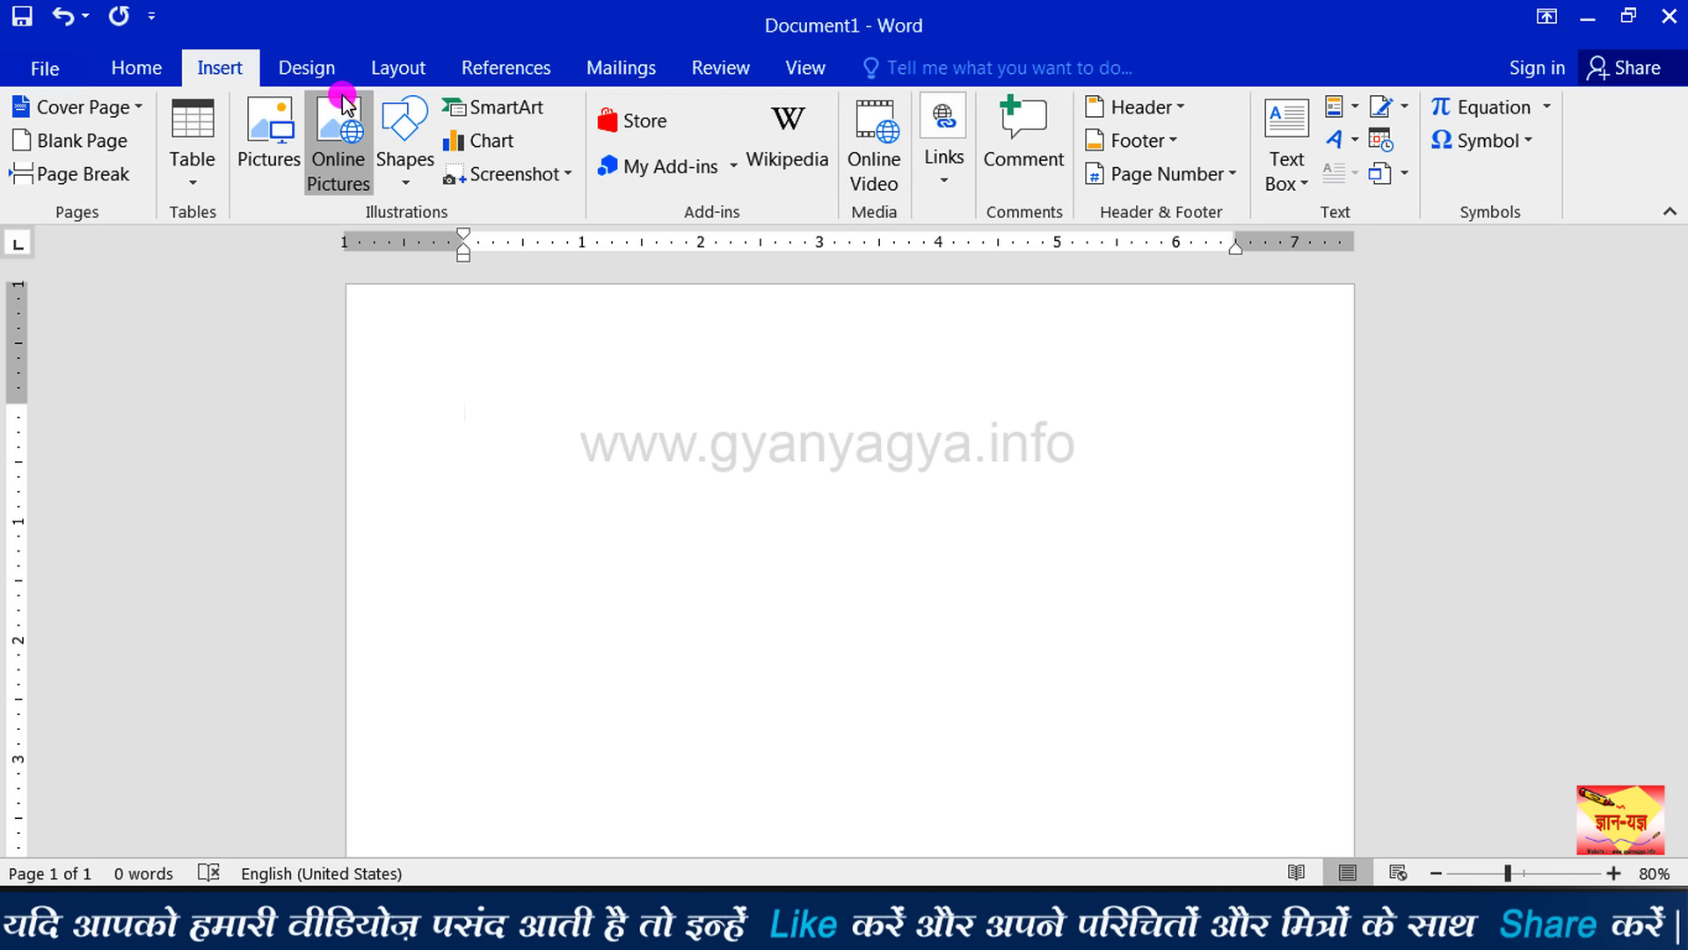
click(545, 112)
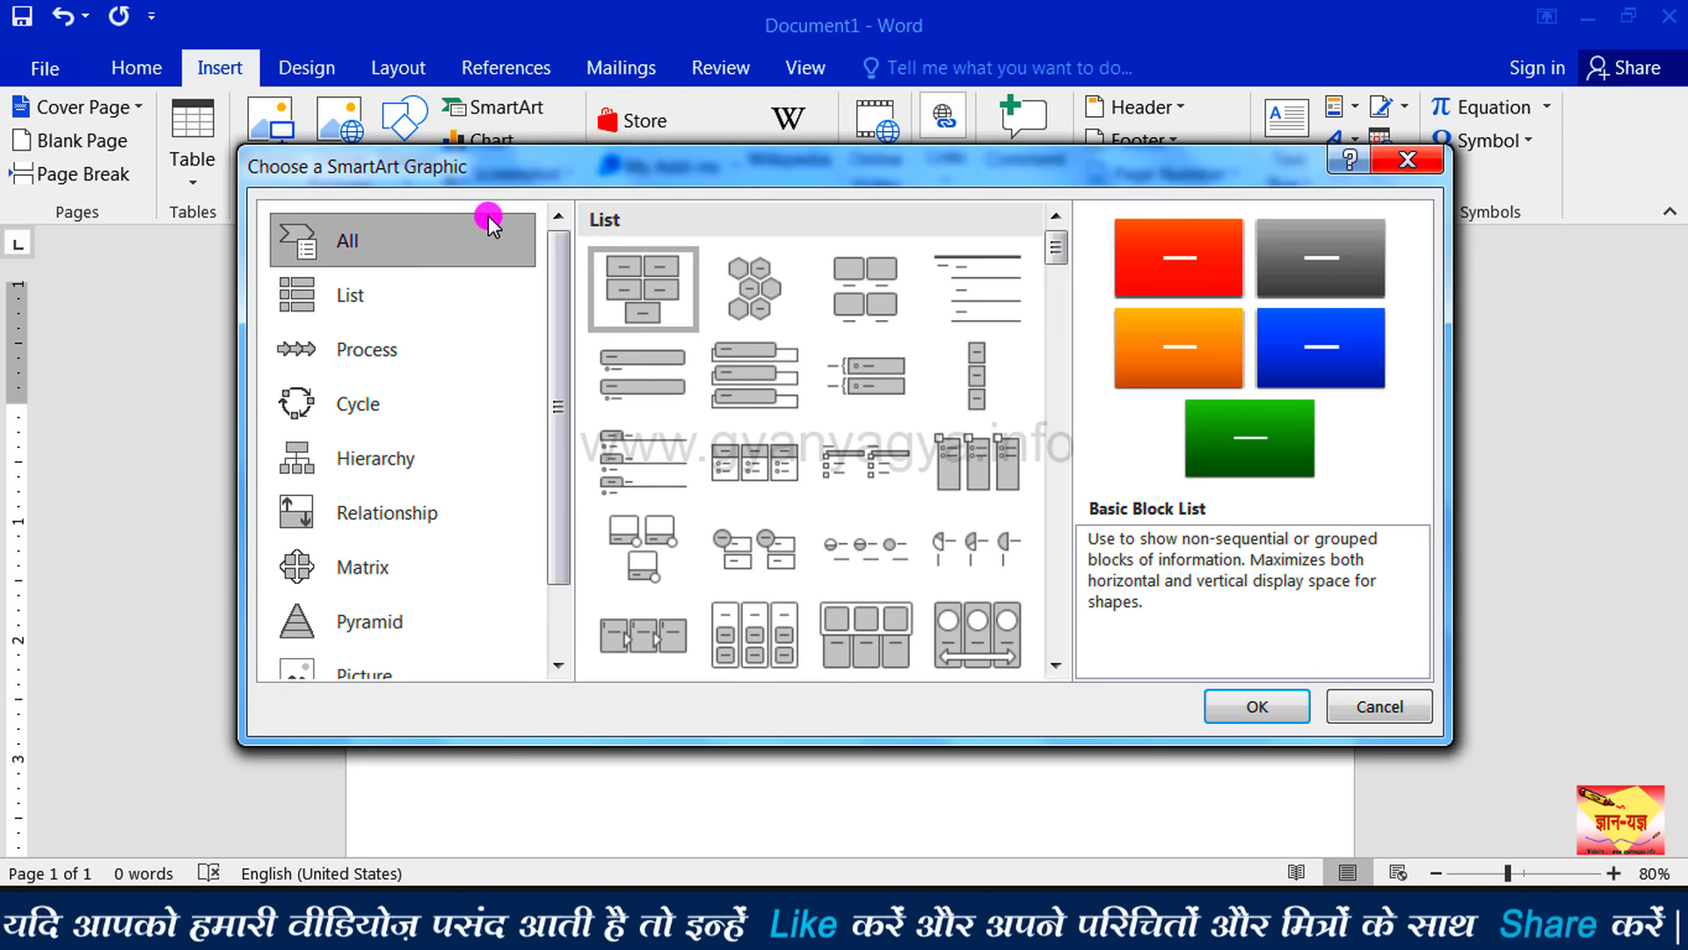
click(422, 607)
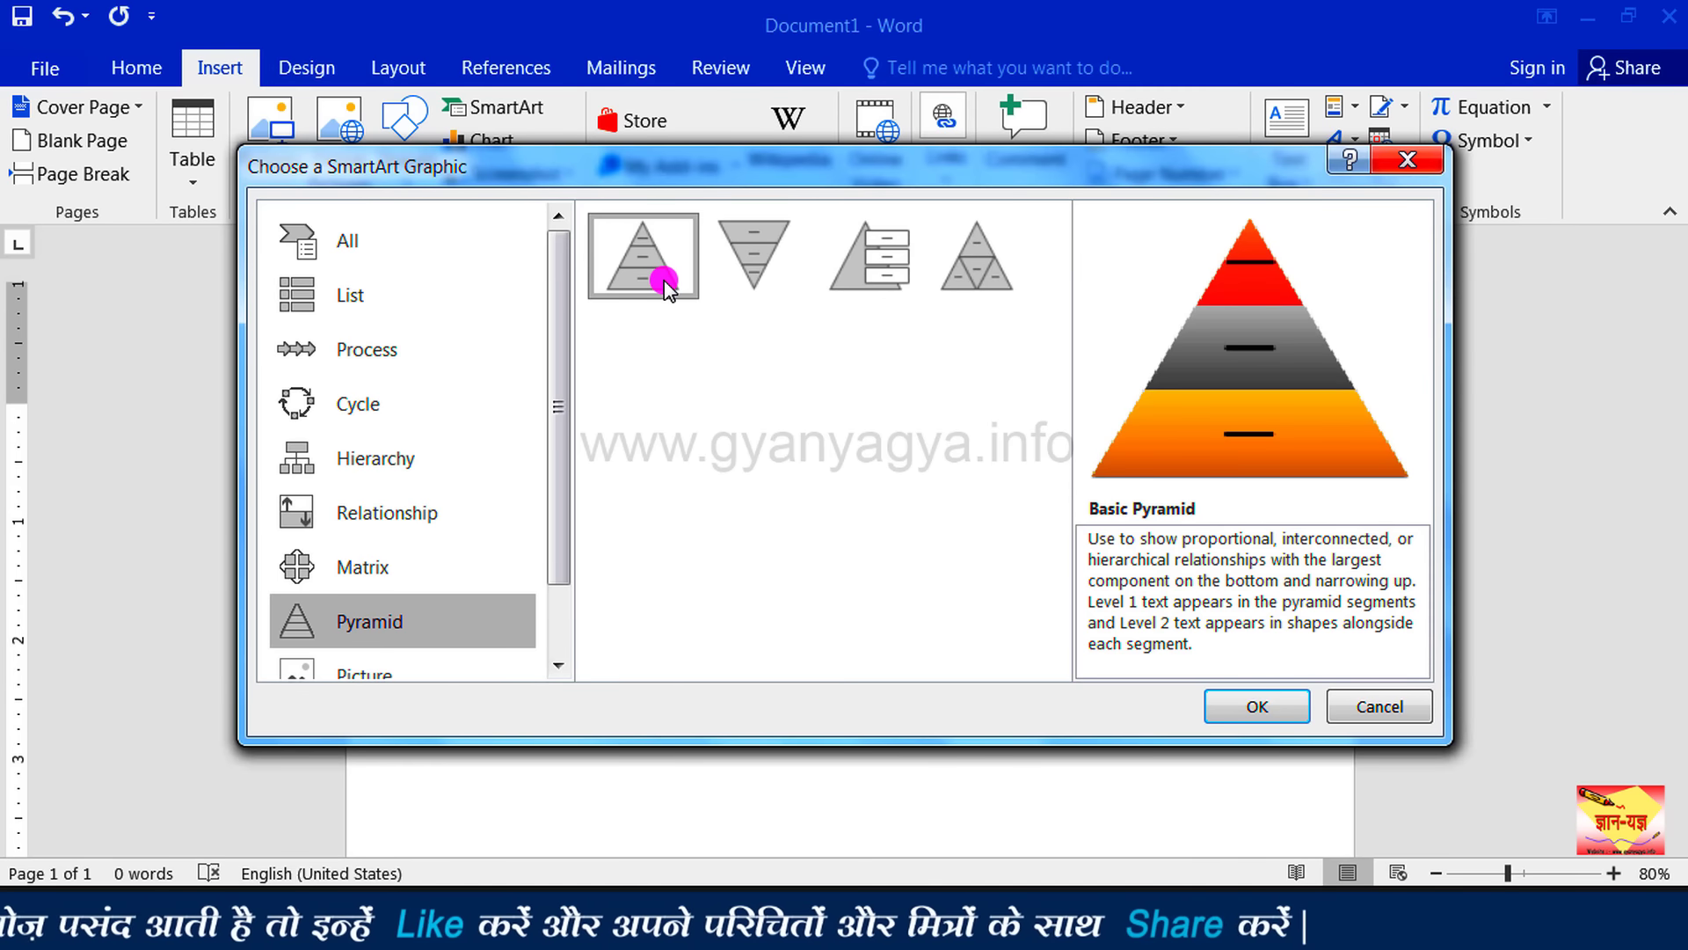
click(1219, 706)
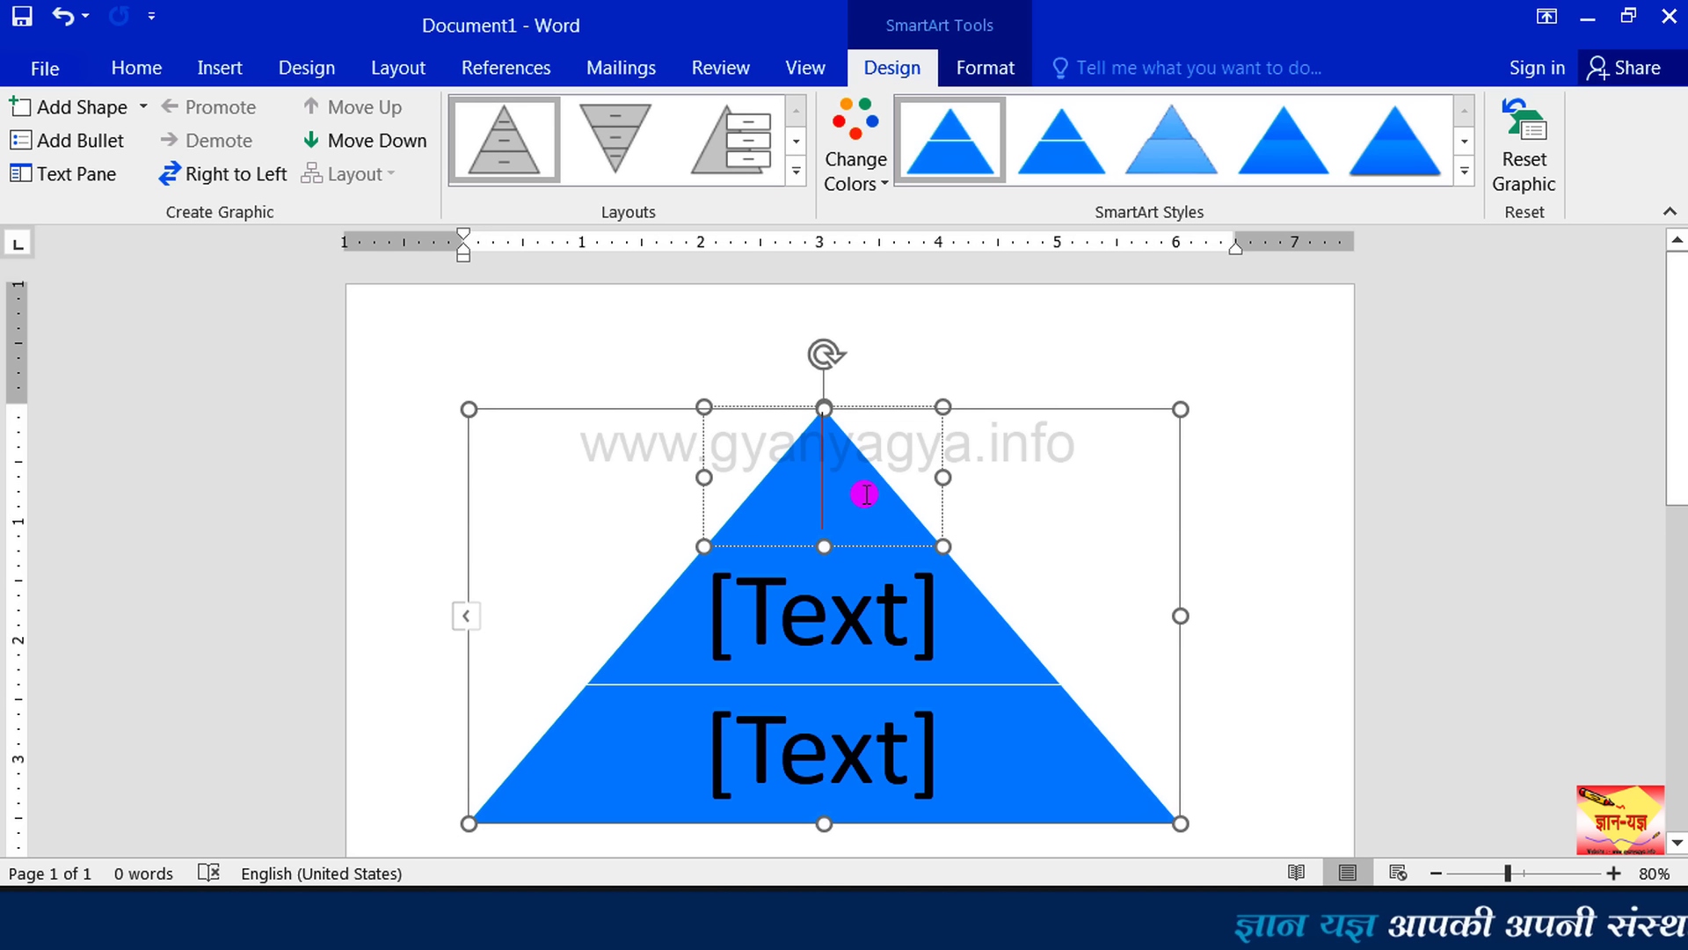
- Label the pyramid segments from top to bottom as Principal, Teacher and Student
text(P)
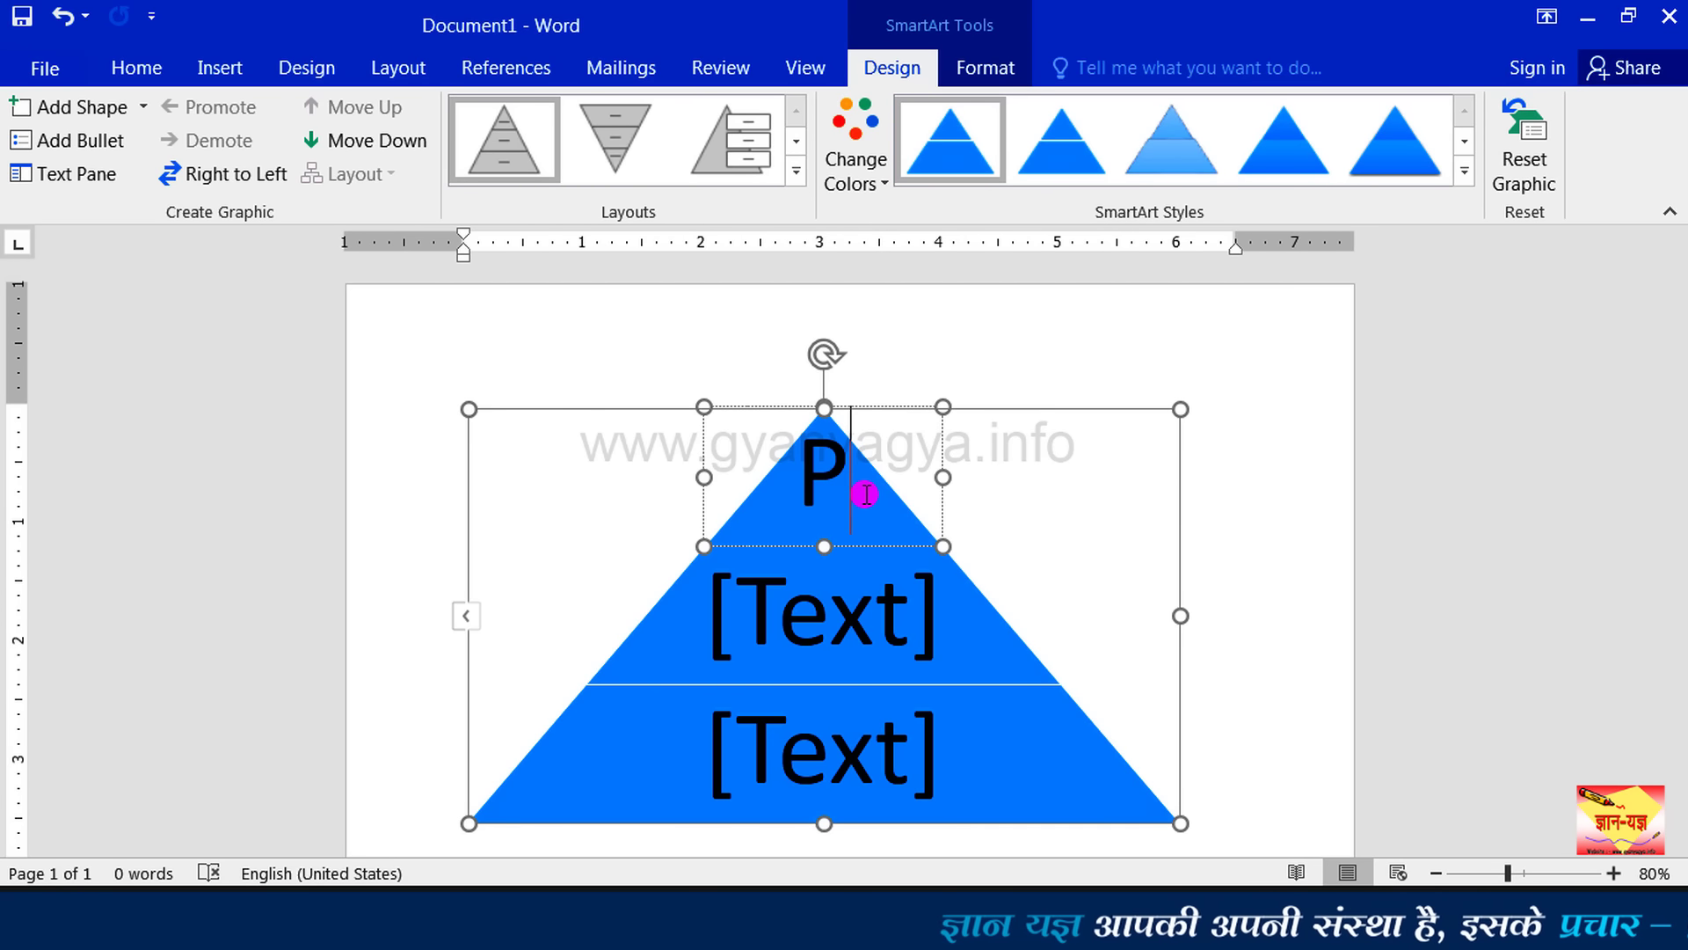
text(rin)
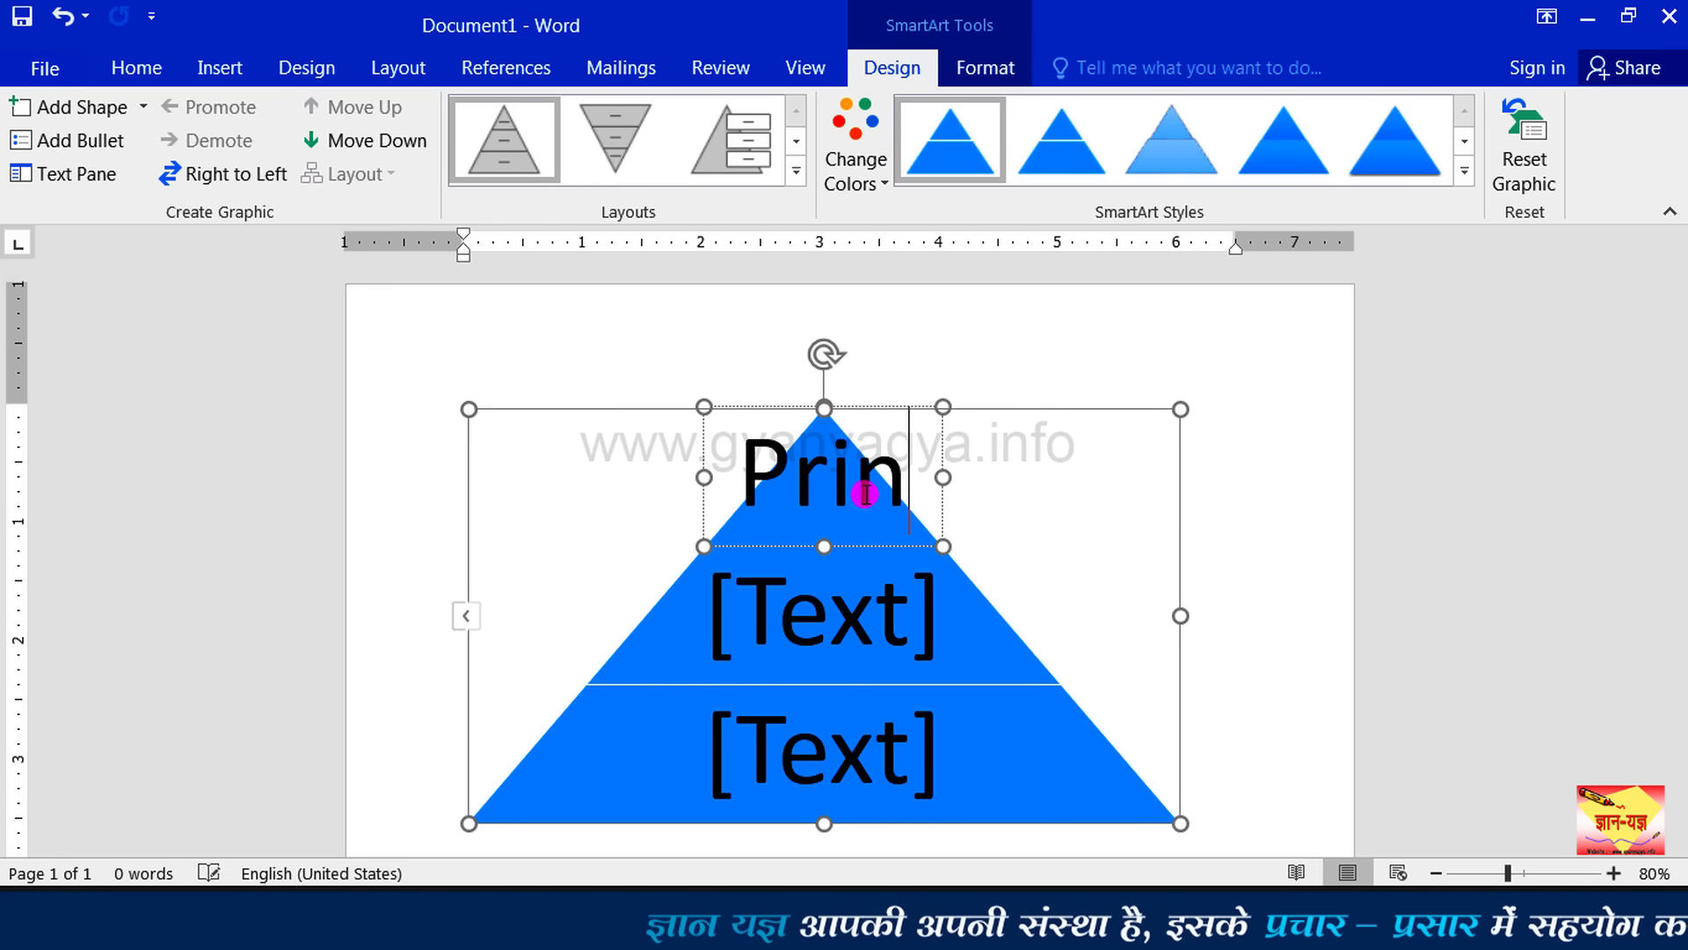
text(ci)
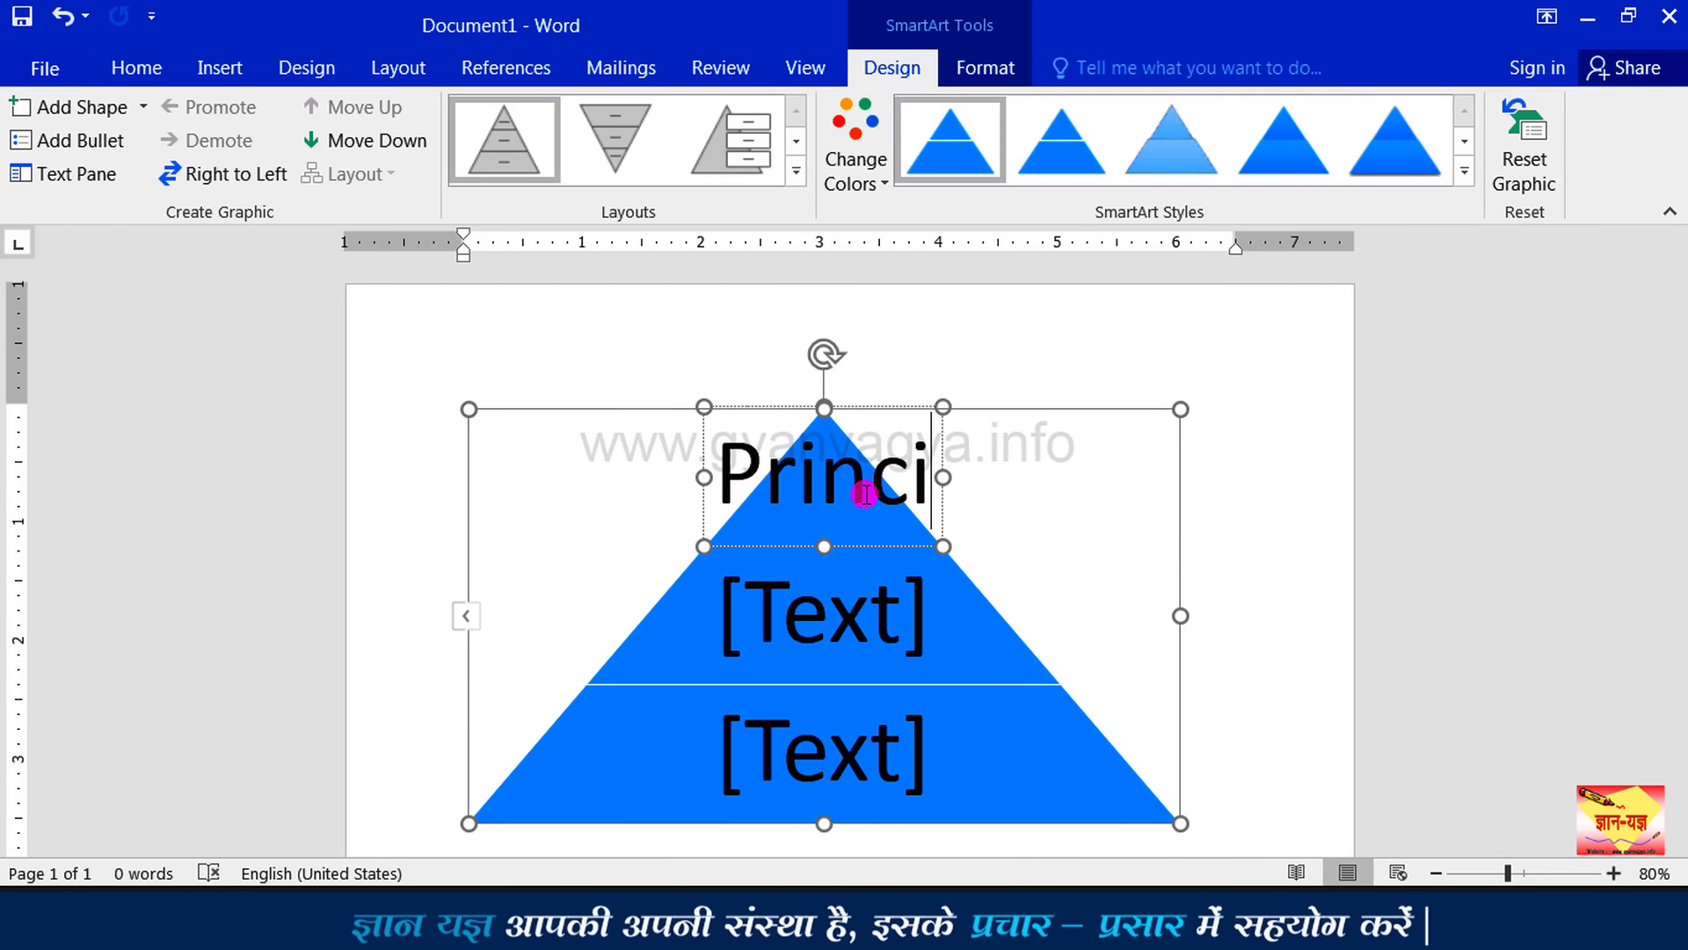
text(pal)
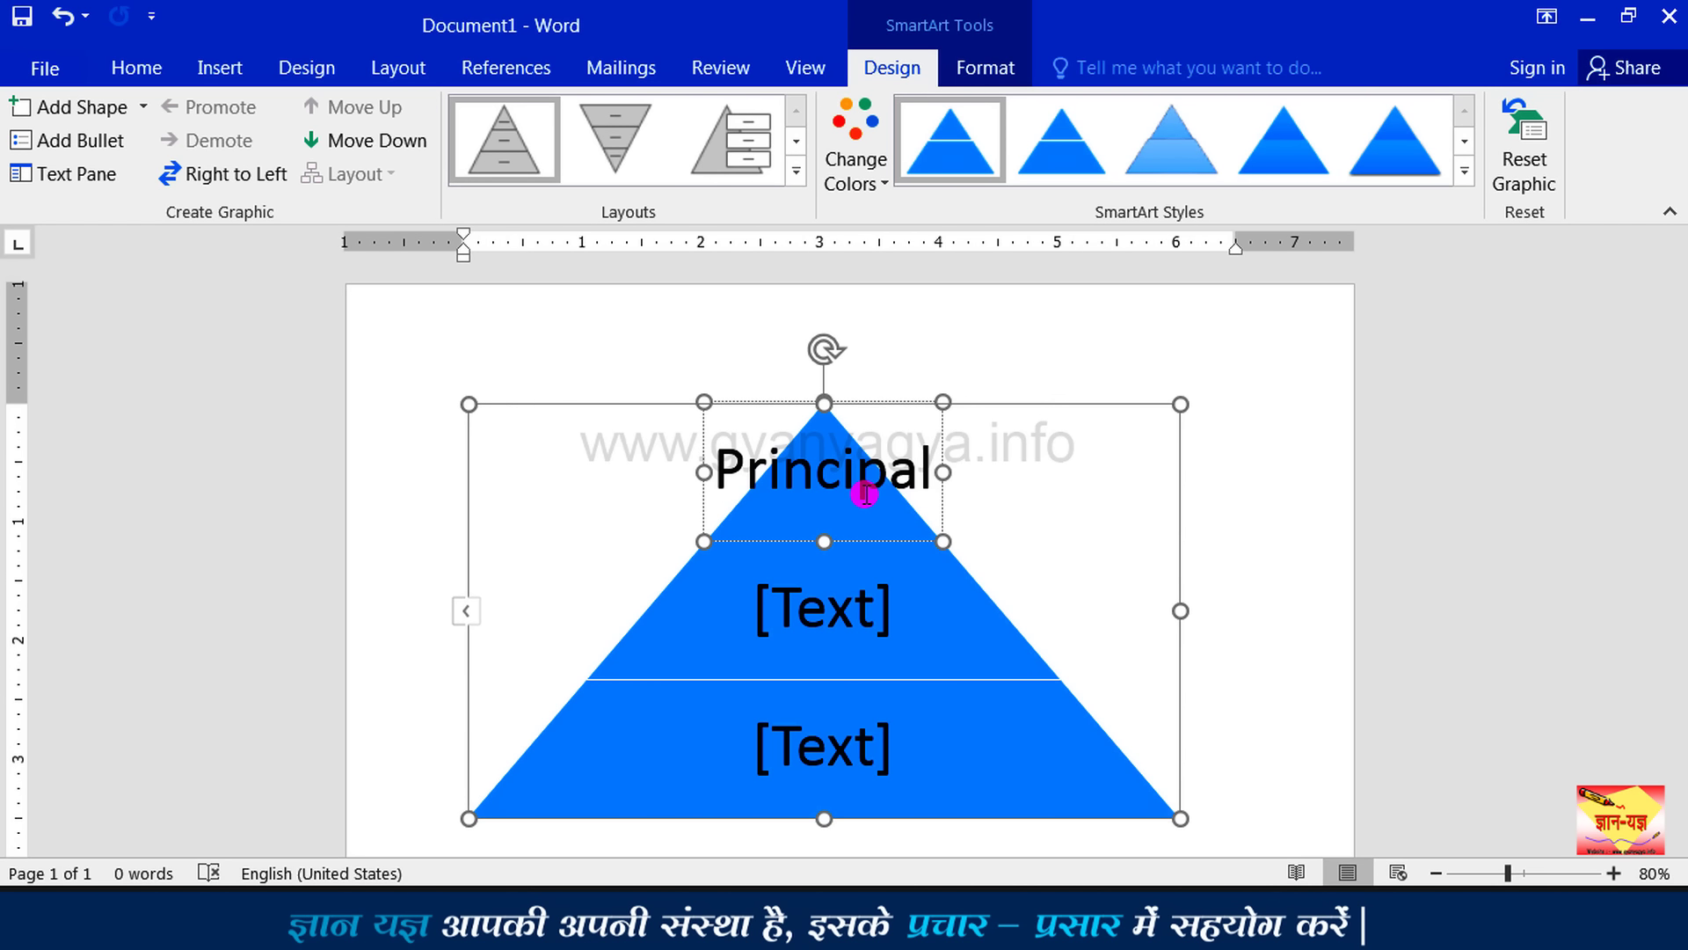
click(838, 630)
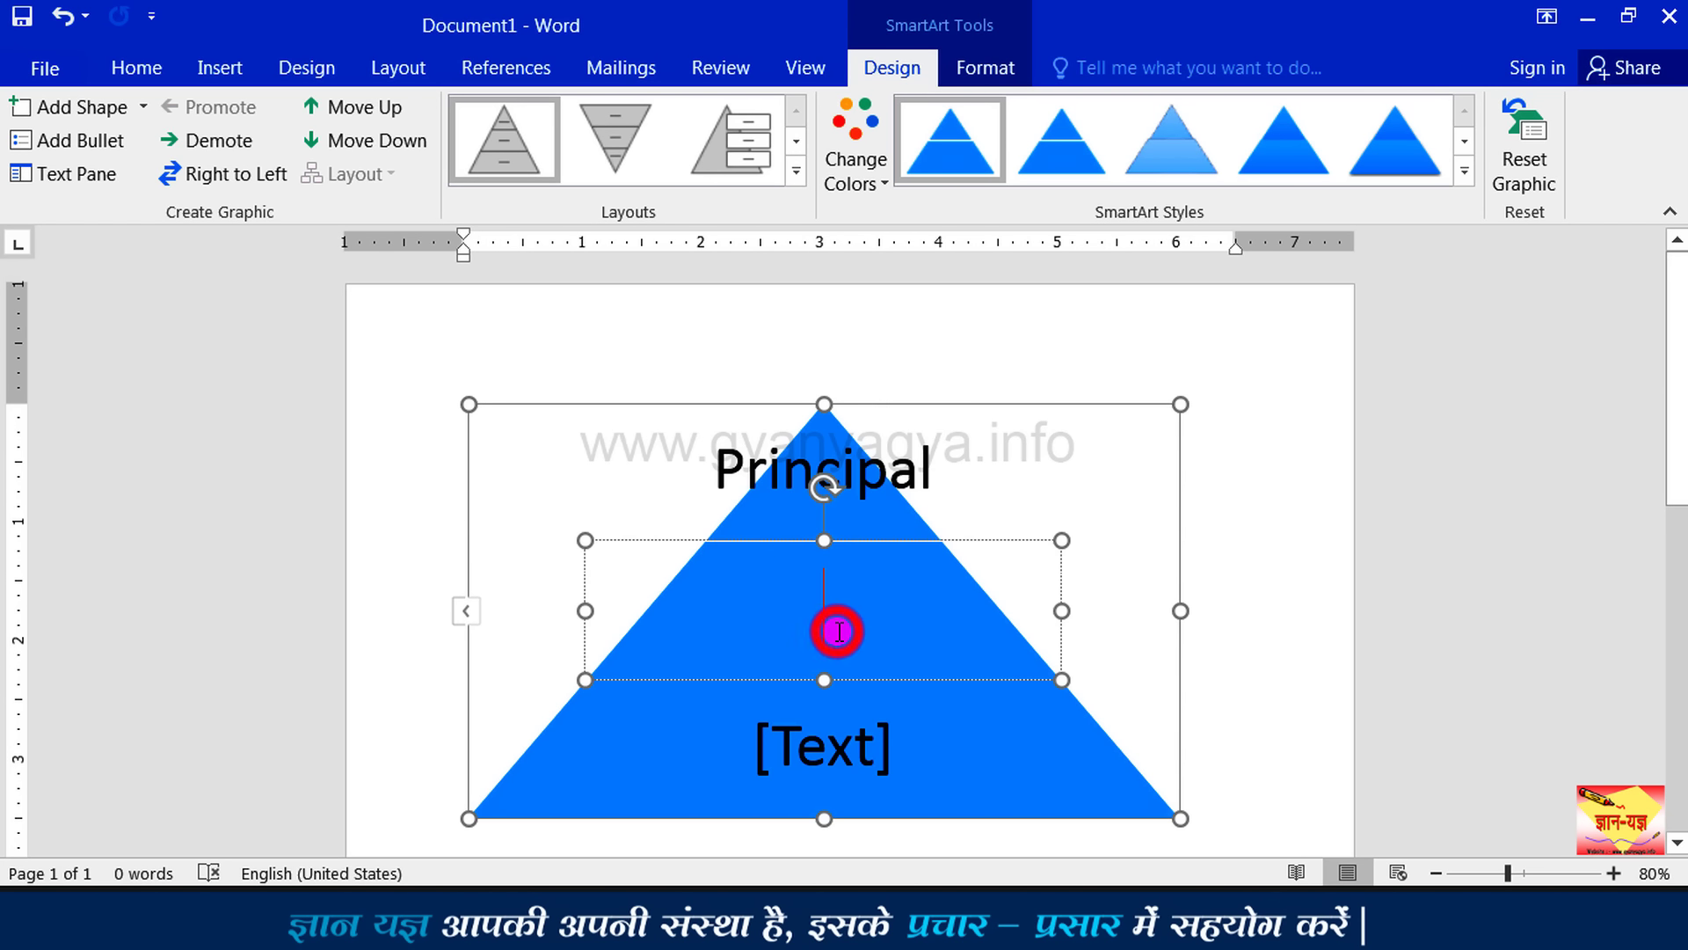
click(858, 738)
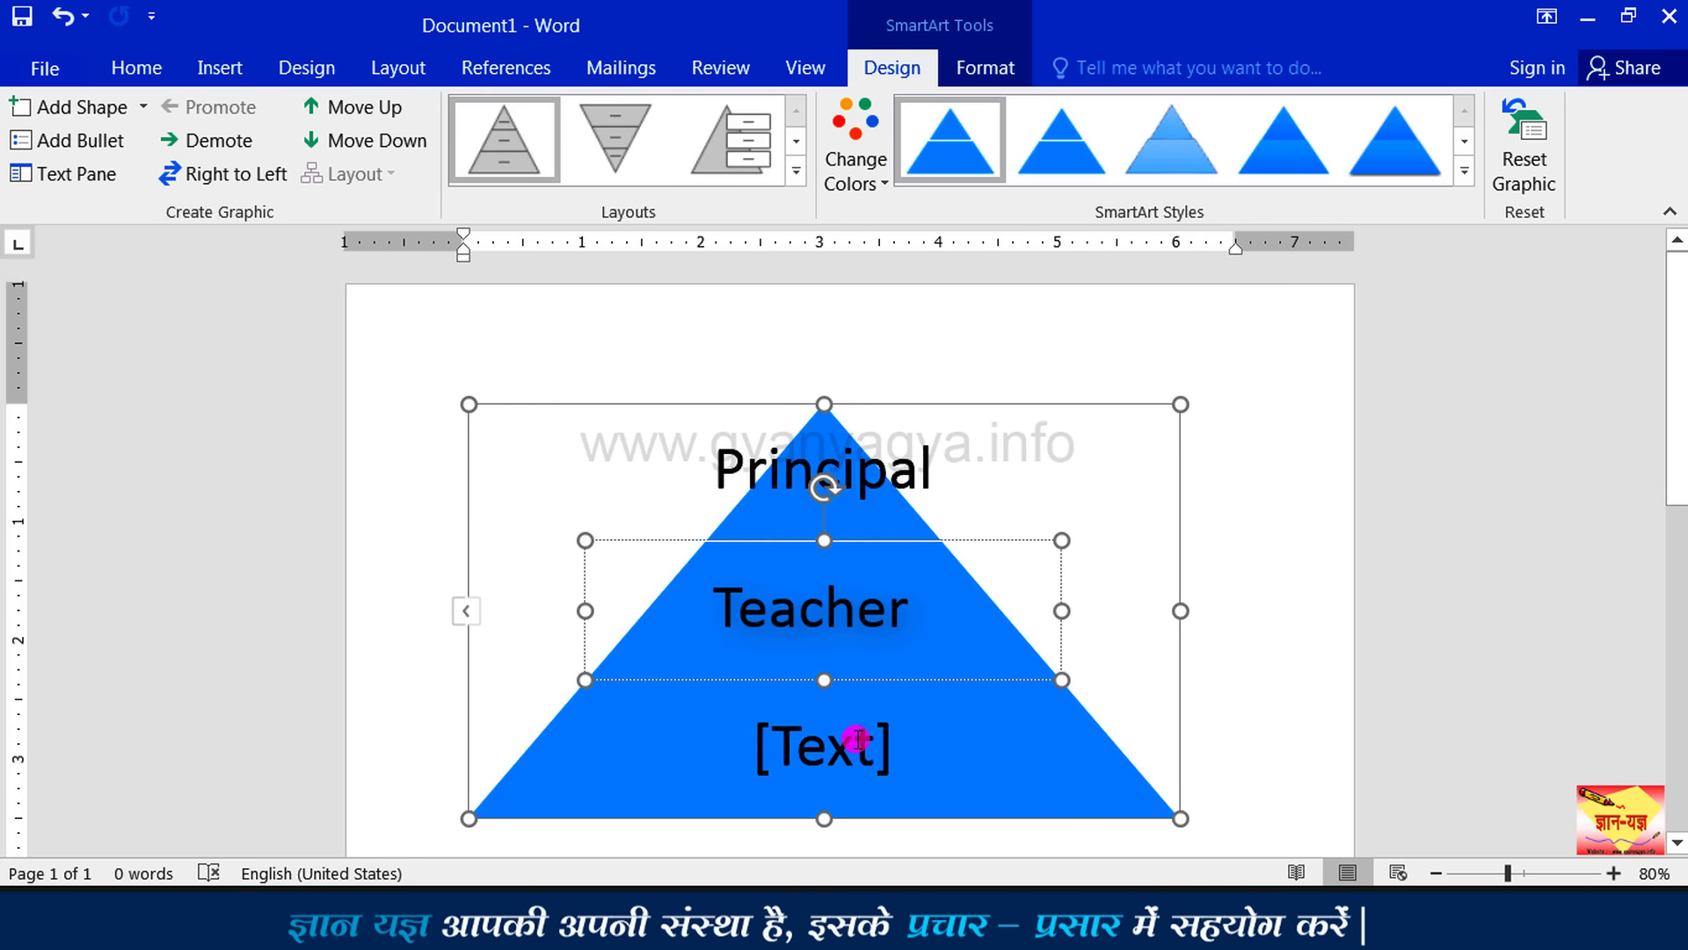
click(848, 748)
text(Student)
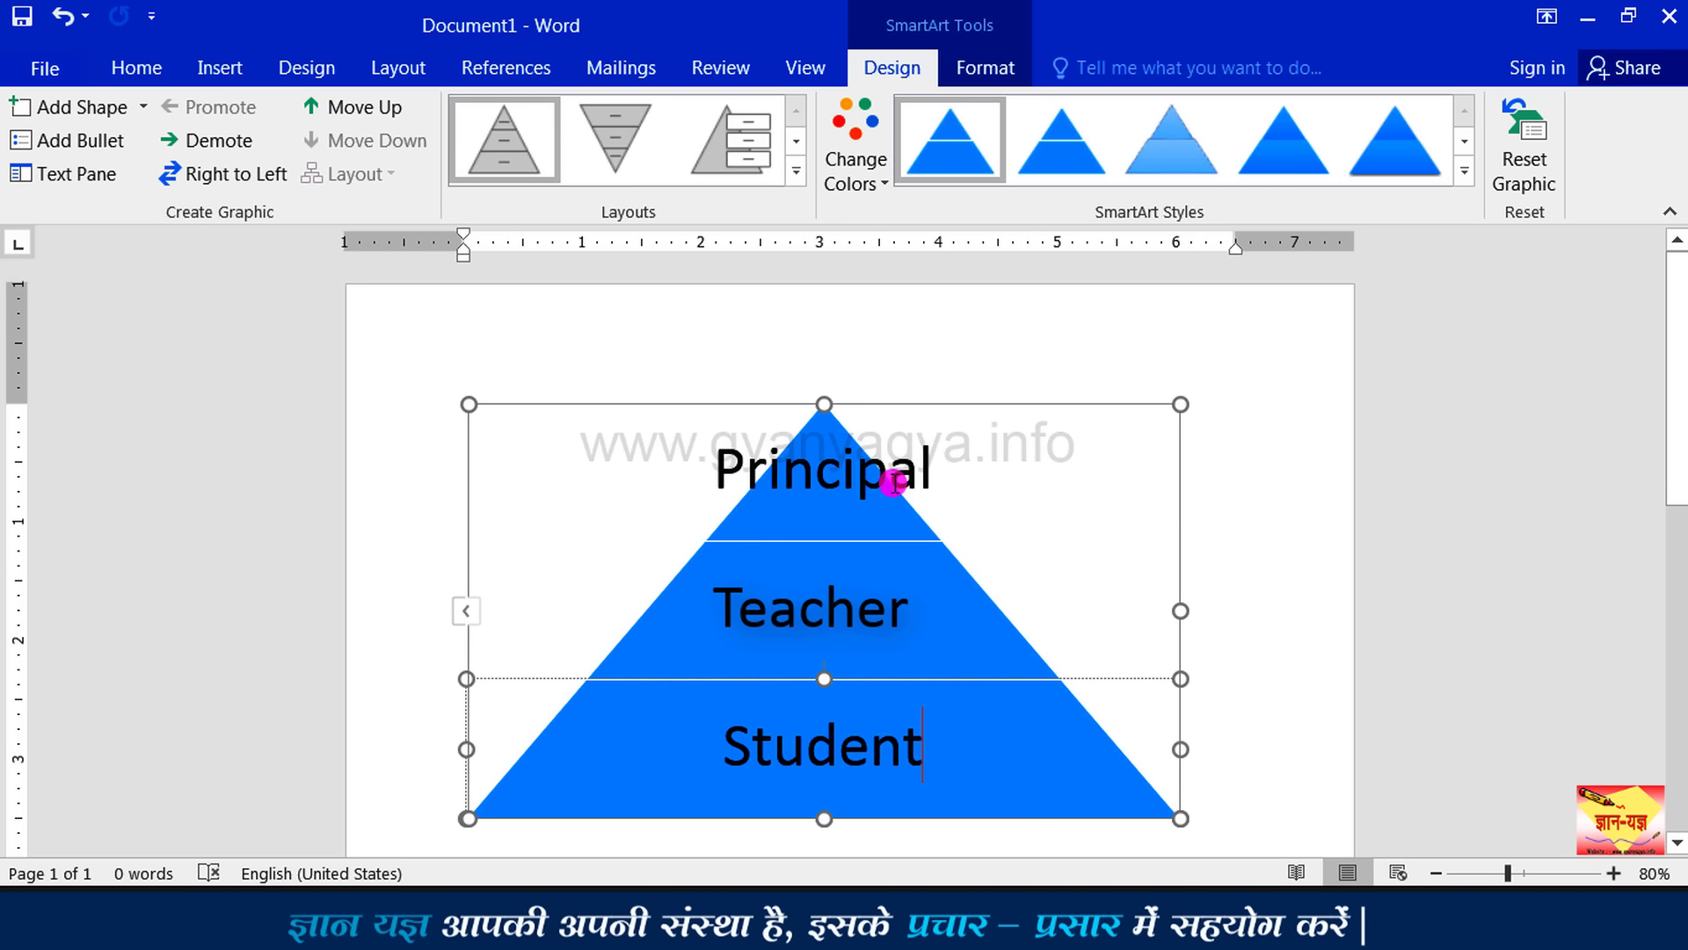
- Set the font size of the pyramid's segment labels to 16
double_click(803, 463)
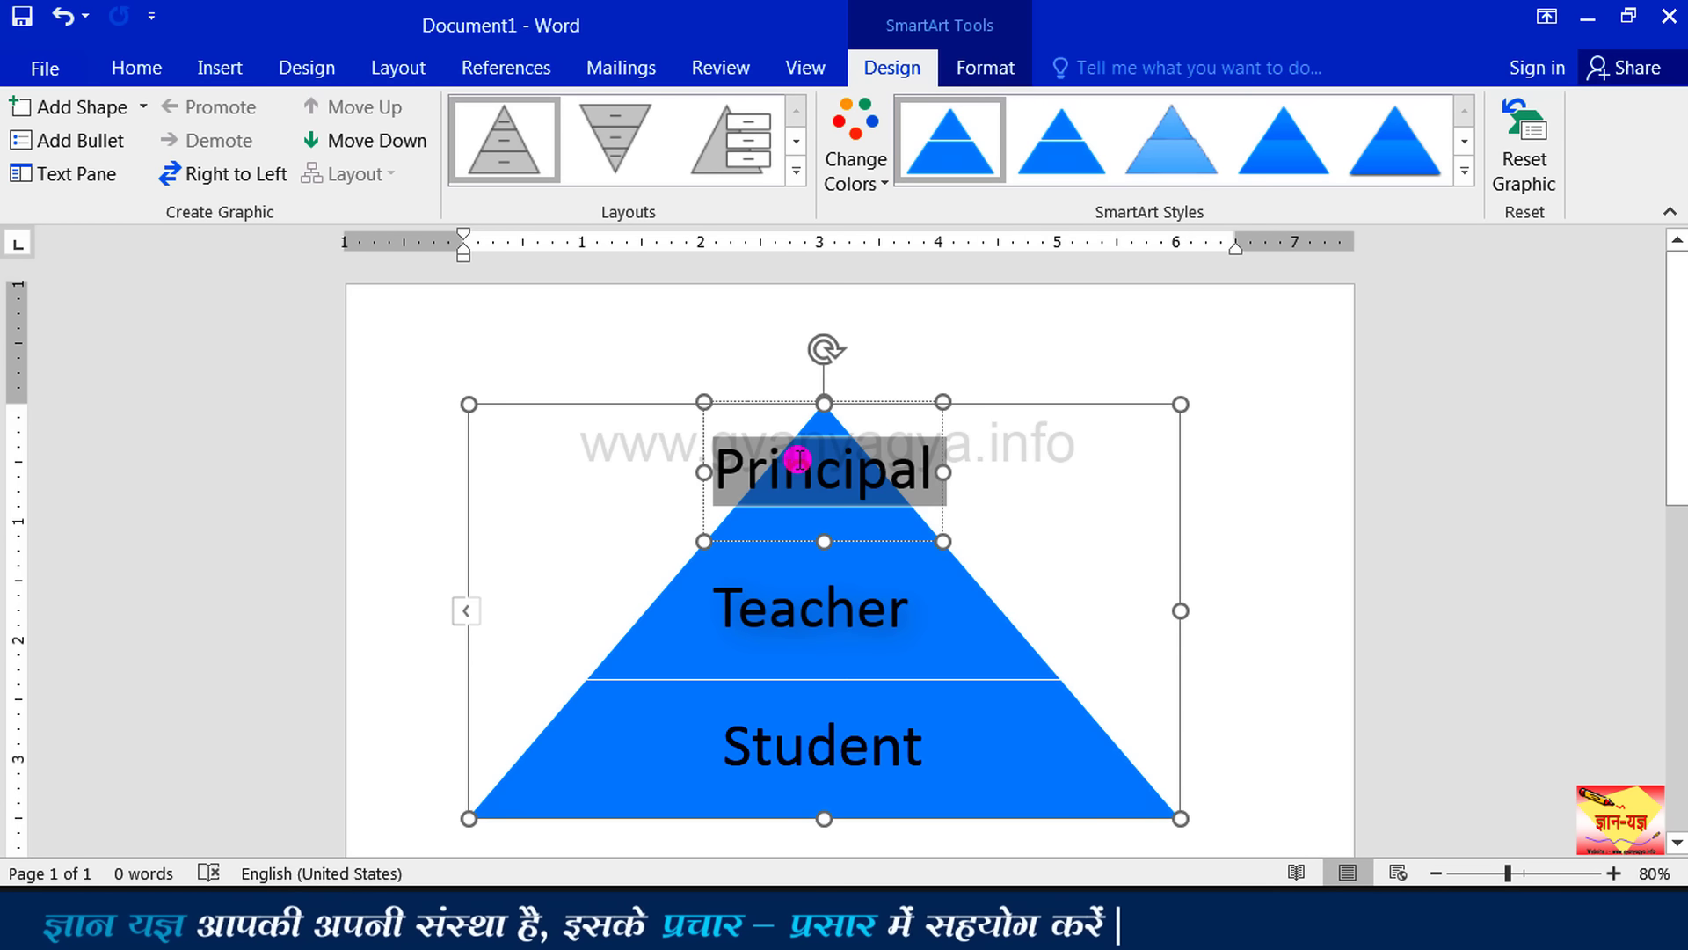
click(139, 67)
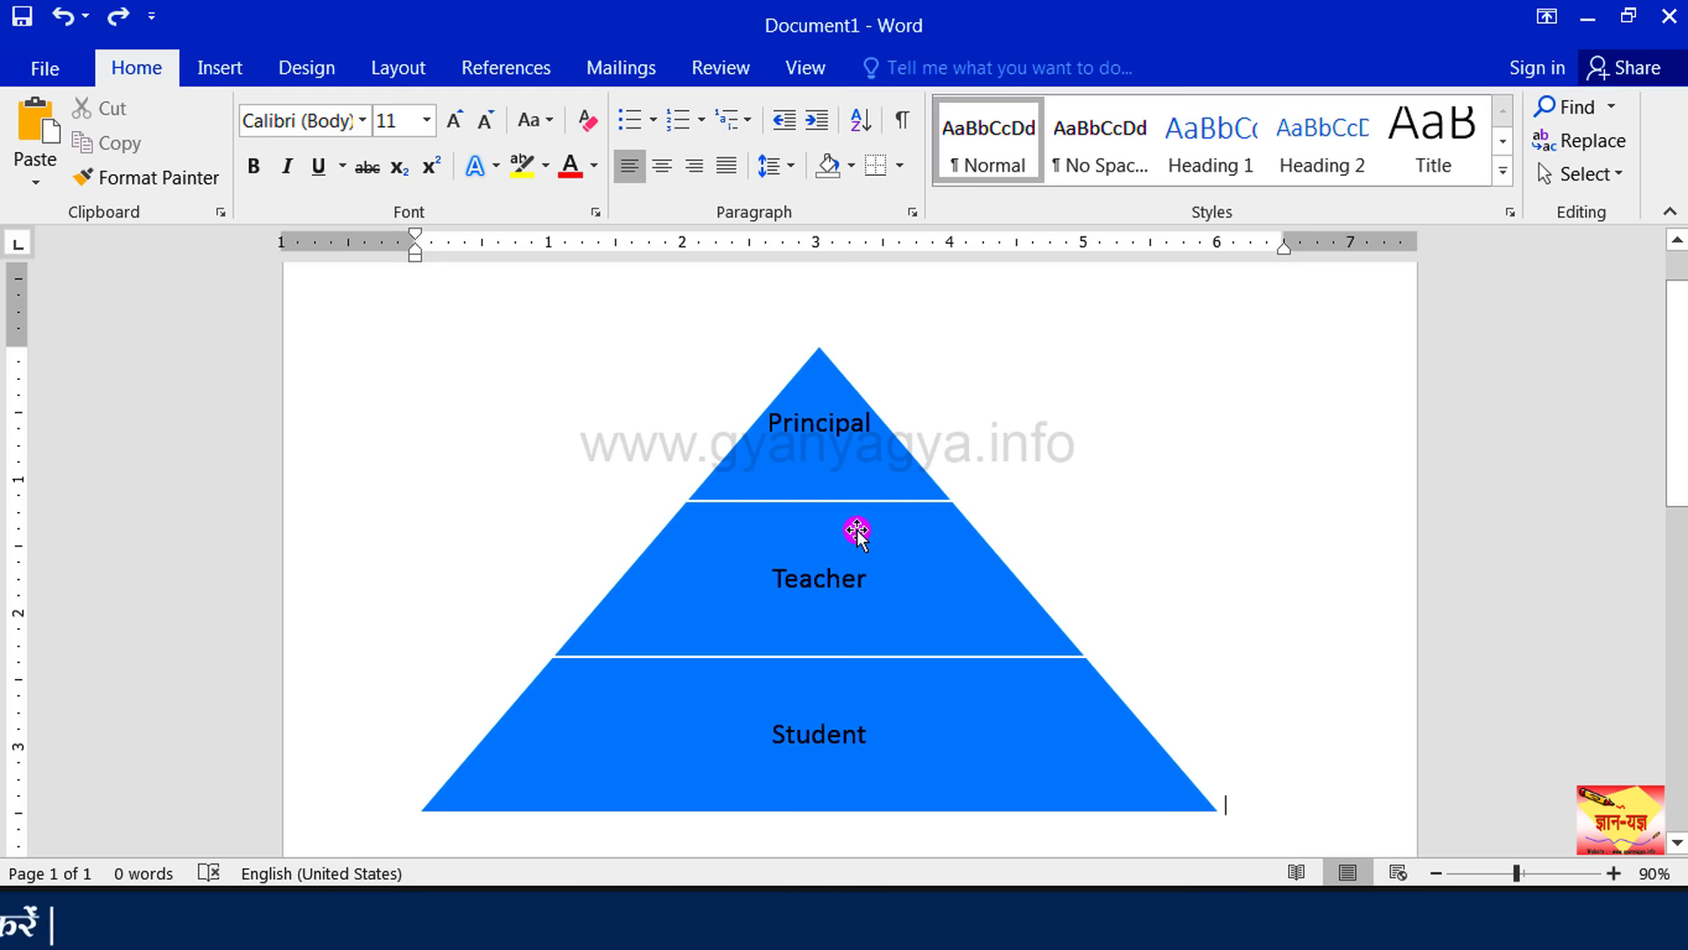
- Select the pyramid's top segment, labelled Principal
click(849, 495)
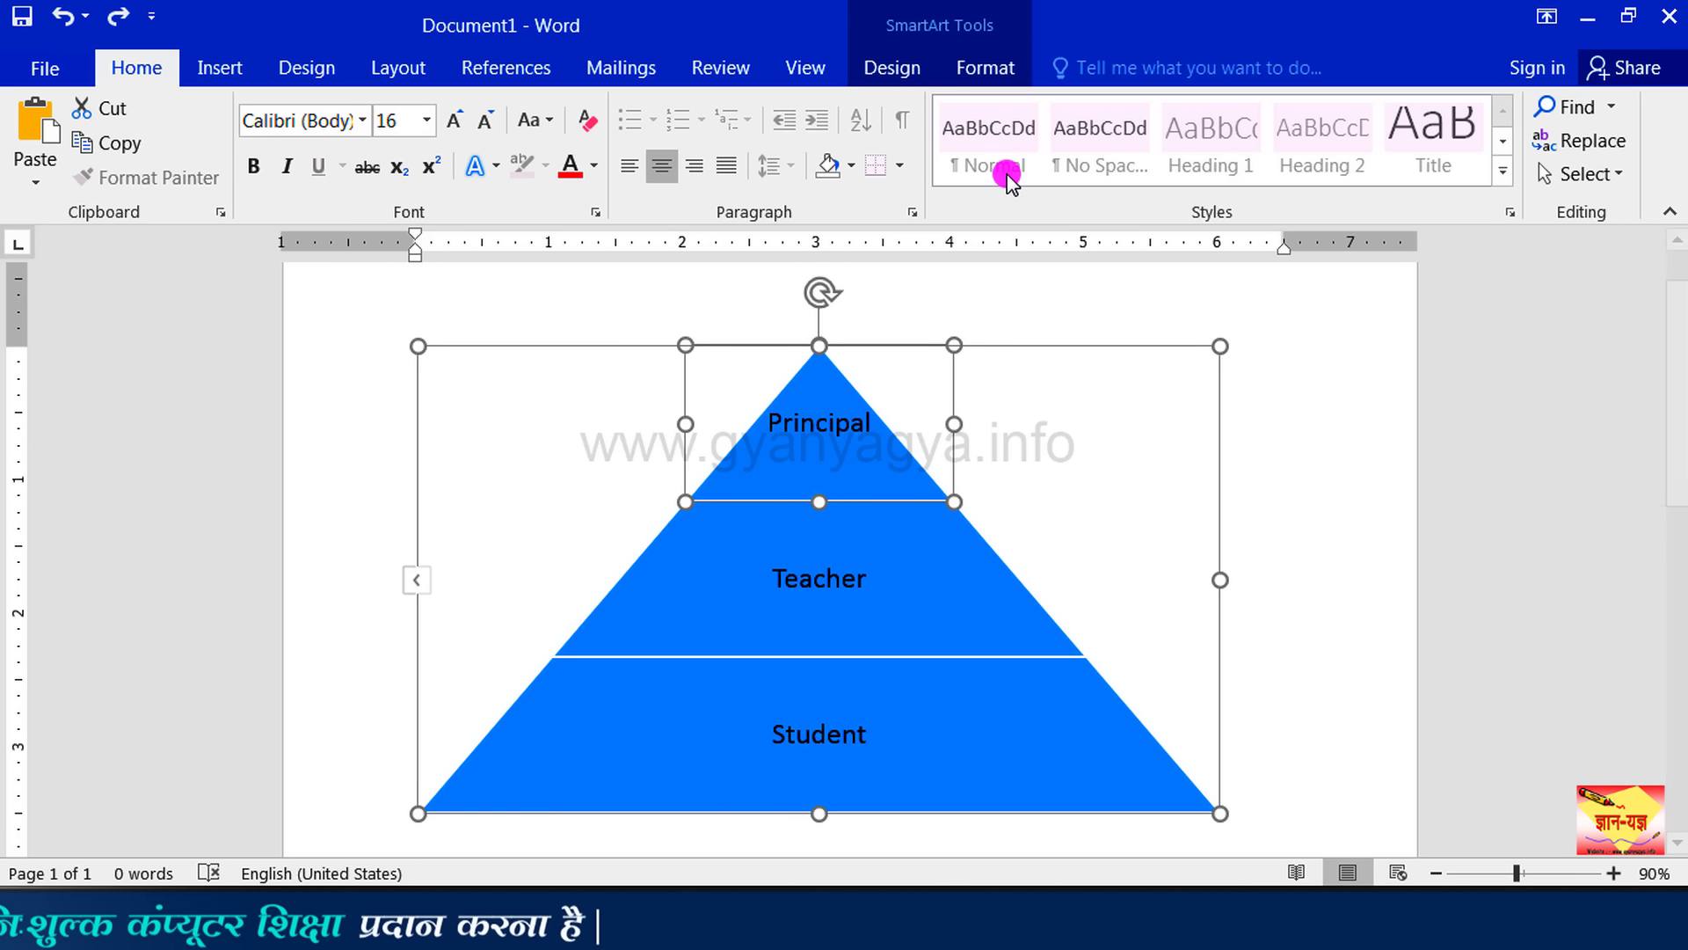